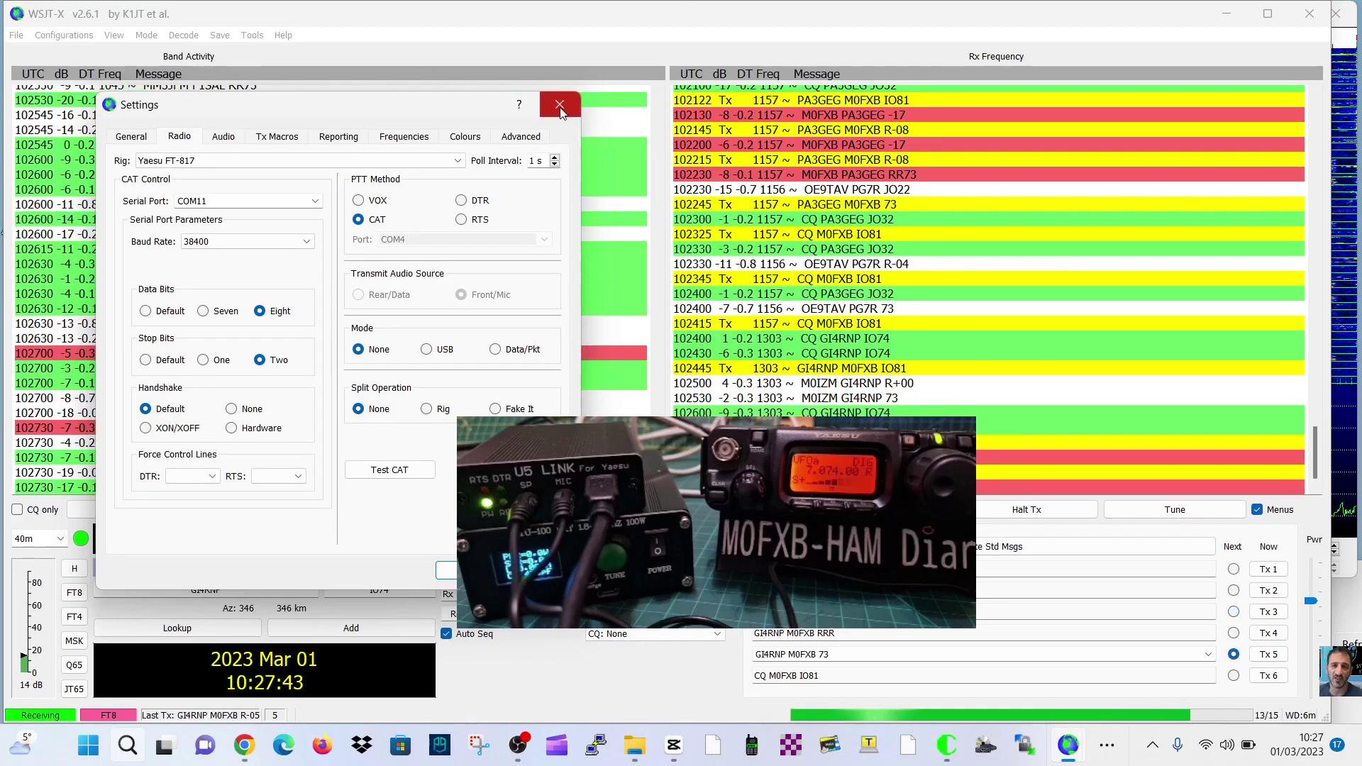
Reopen the radio settings and set the rig to Yaesu FT-818.
{"action": "left_click", "coordinate": [559, 104]}
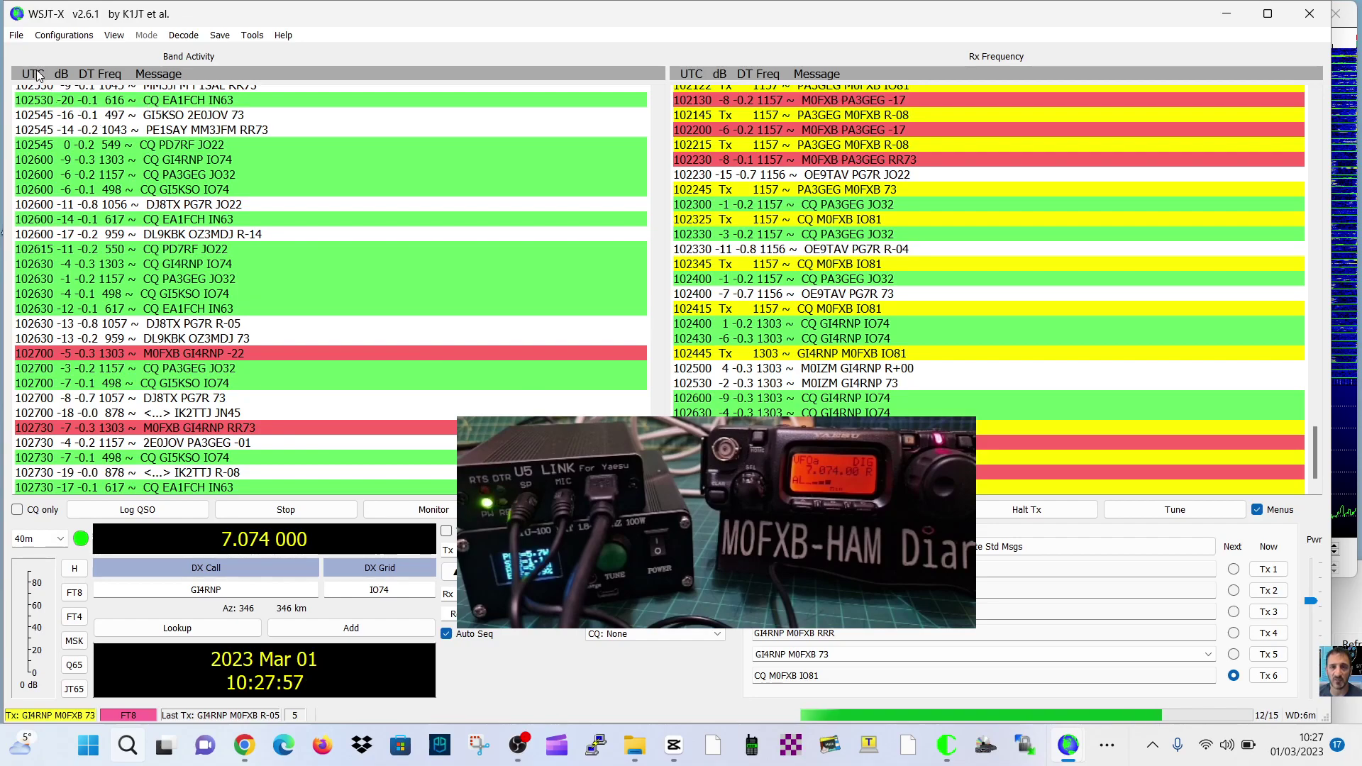
{"action": "left_click", "coordinate": [42, 35]}
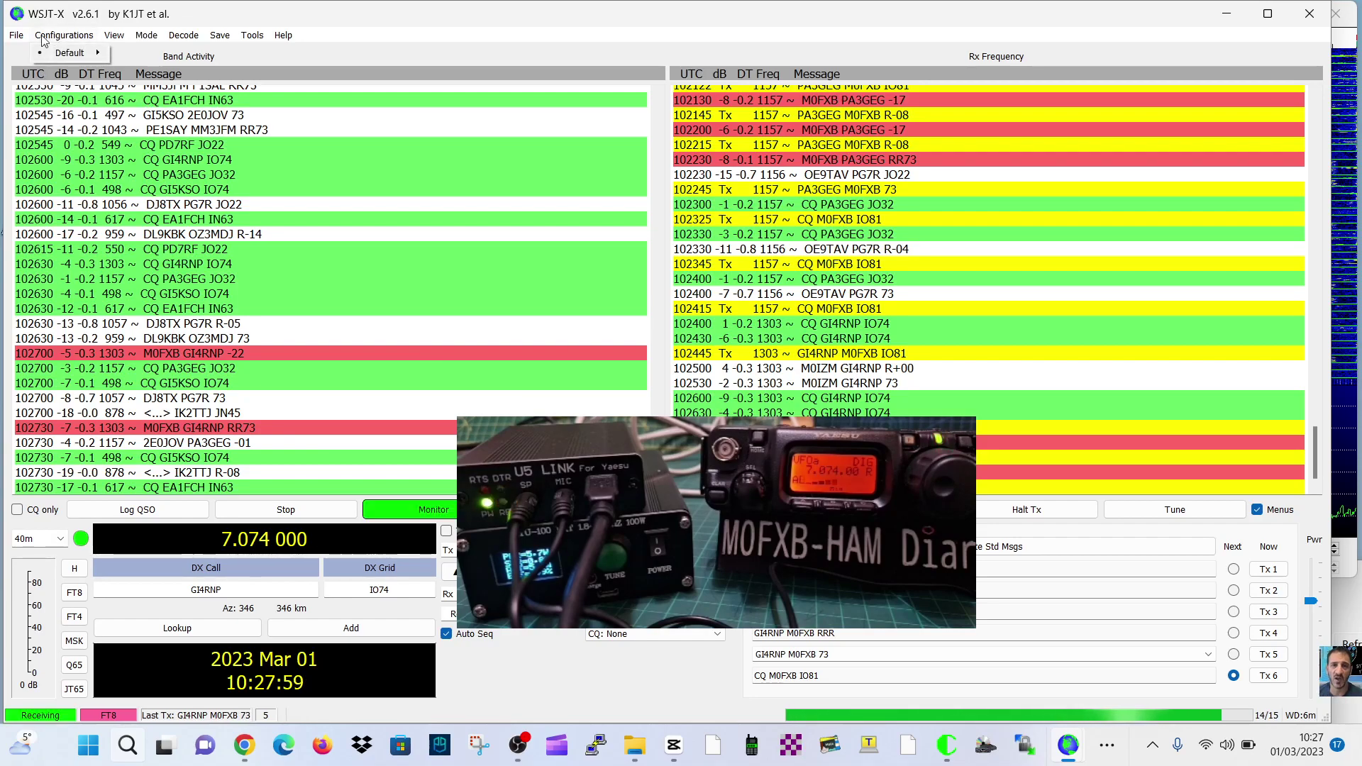
{"action": "mouse_move", "coordinate": [16, 35]}
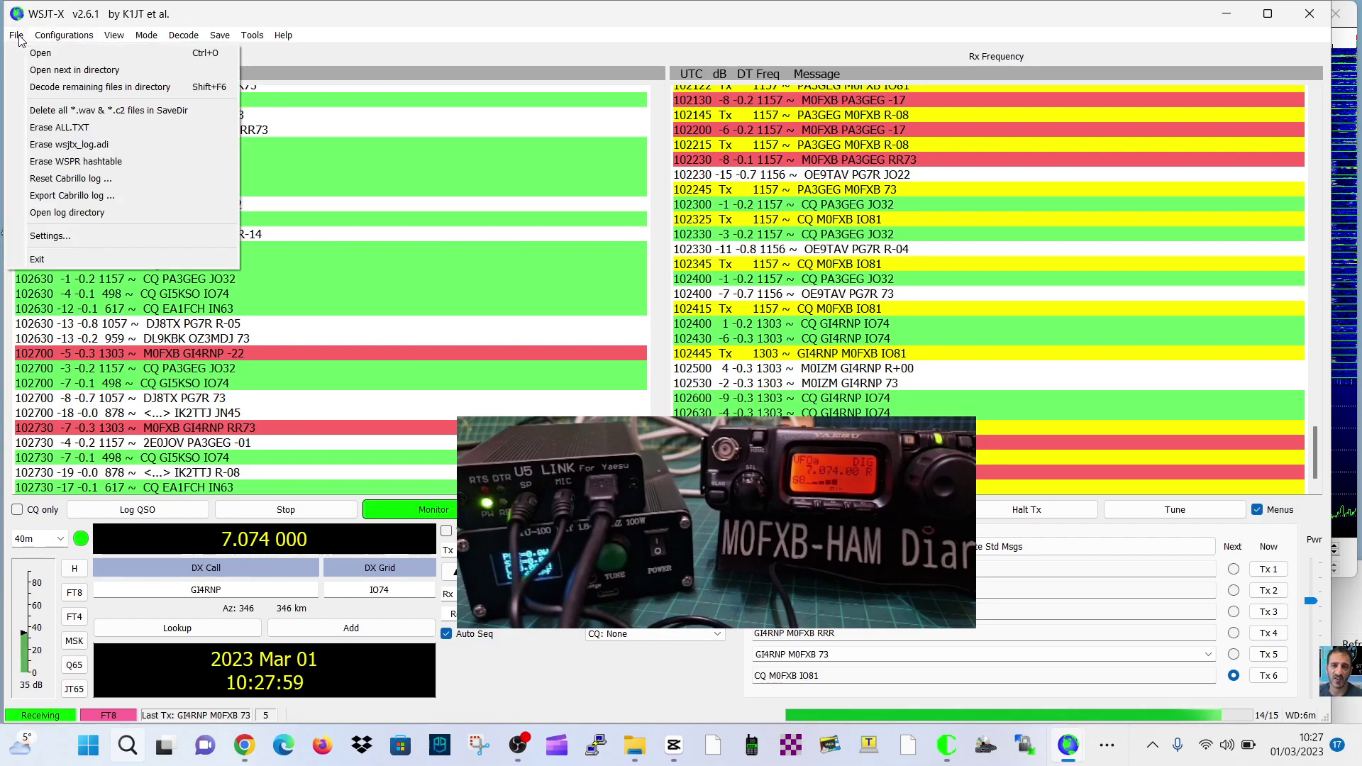
{"action": "left_click", "coordinate": [29, 235]}
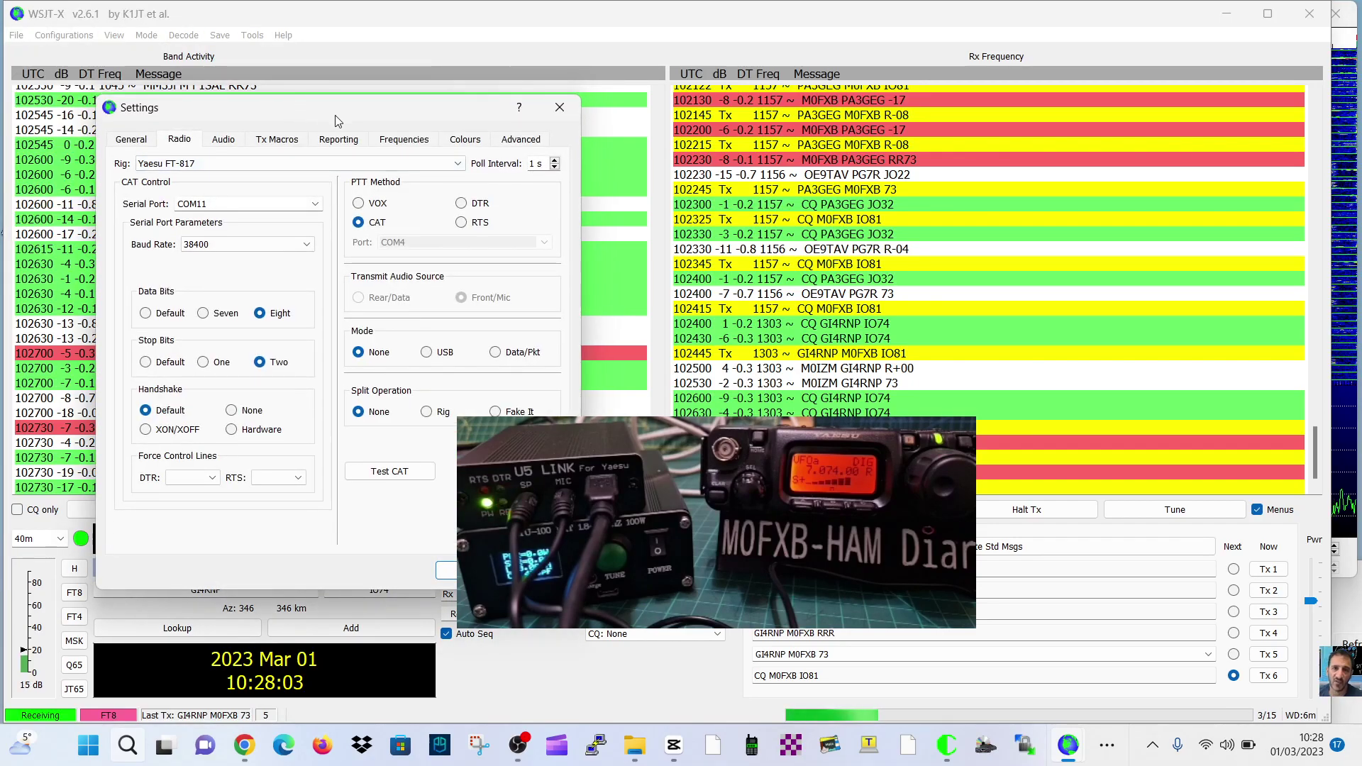
{"action": "left_click_drag", "start_coordinate": [336, 115], "coordinate": [302, 99]}
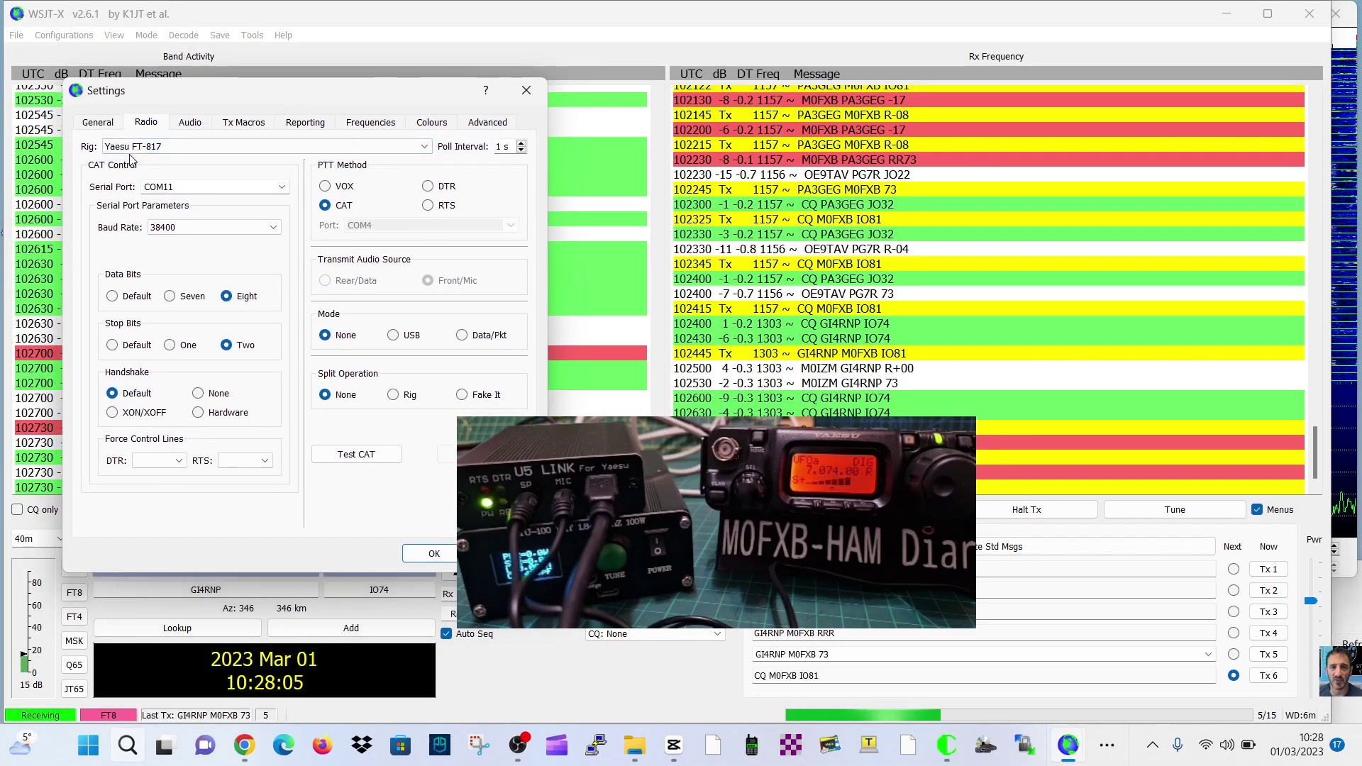
{"action": "left_click", "coordinate": [425, 146]}
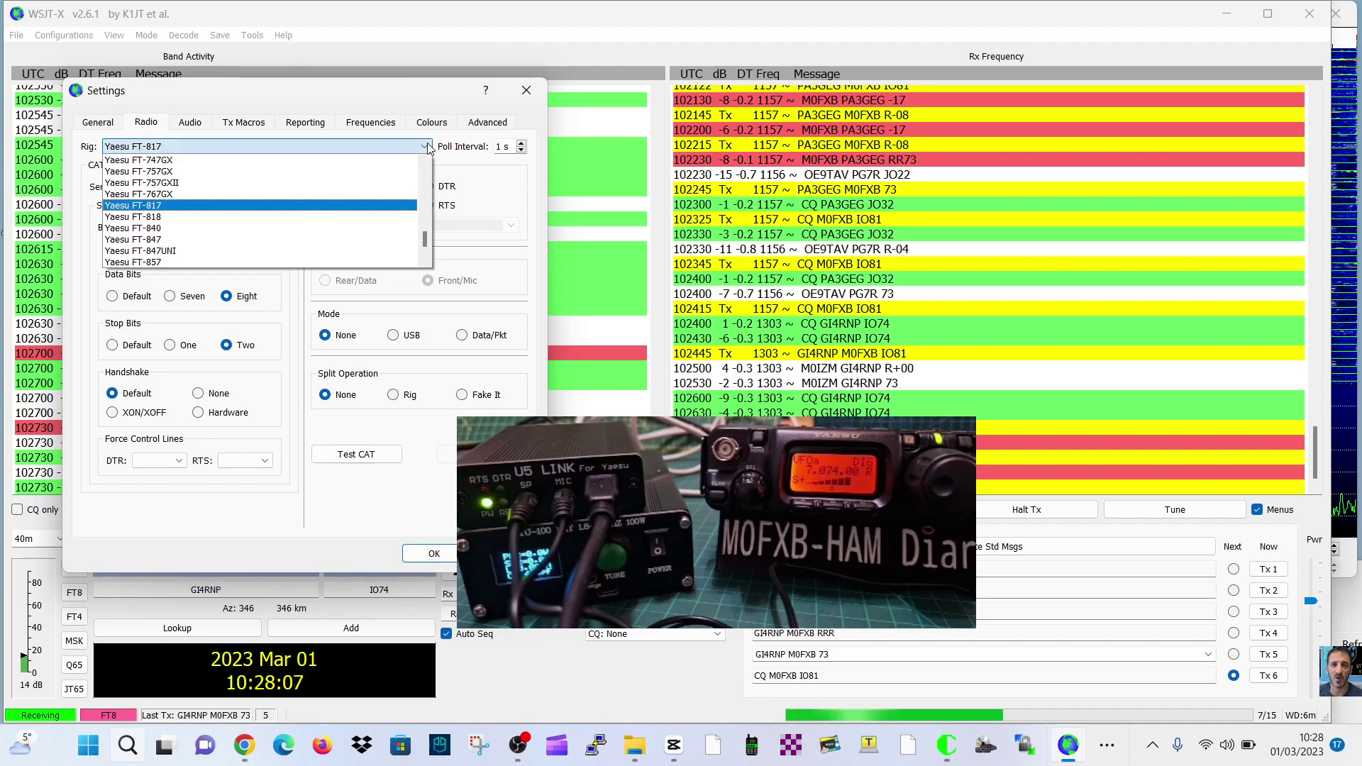
{"action": "left_click", "coordinate": [210, 217]}
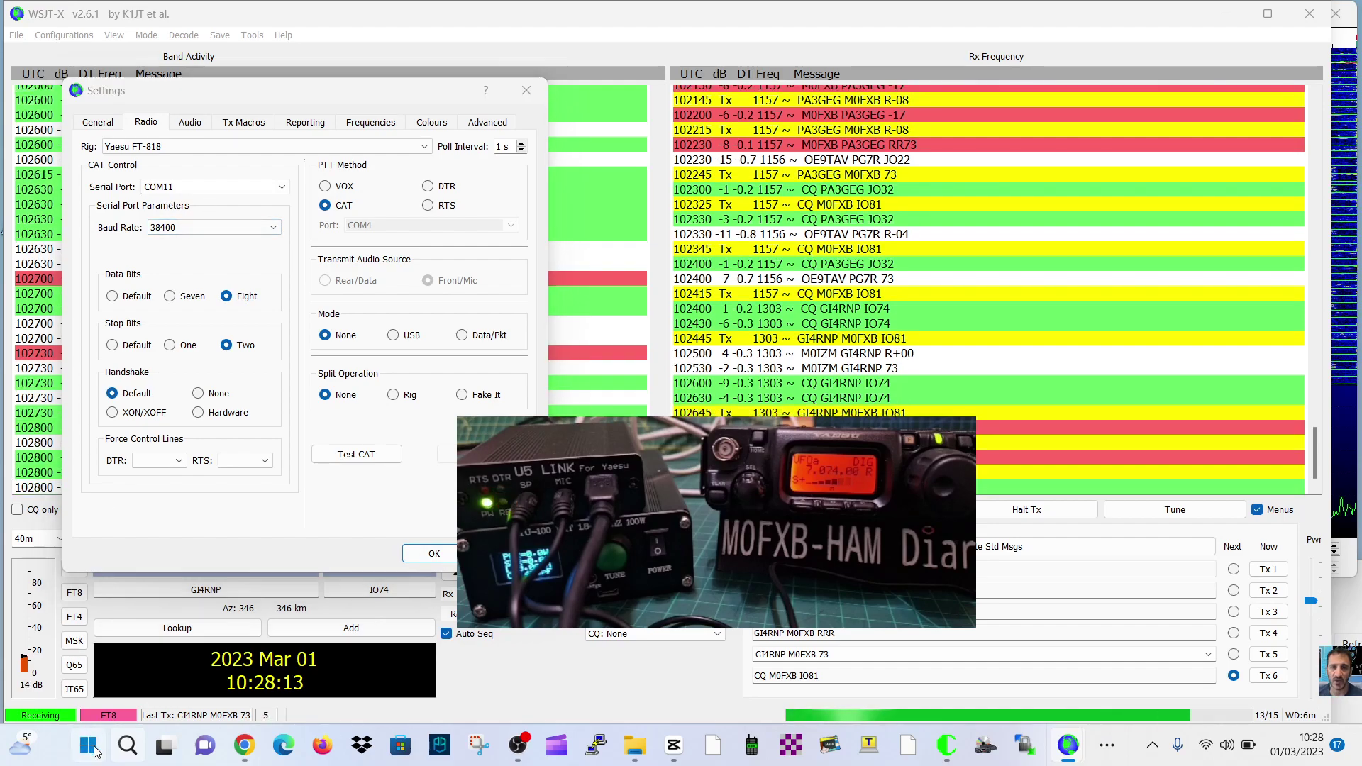
Check the USB serial port's COM number under Ports (COM & LPT) in Device Manager, and close it.
{"action": "right_click", "coordinate": [90, 750]}
{"action": "left_click", "coordinate": [110, 357]}
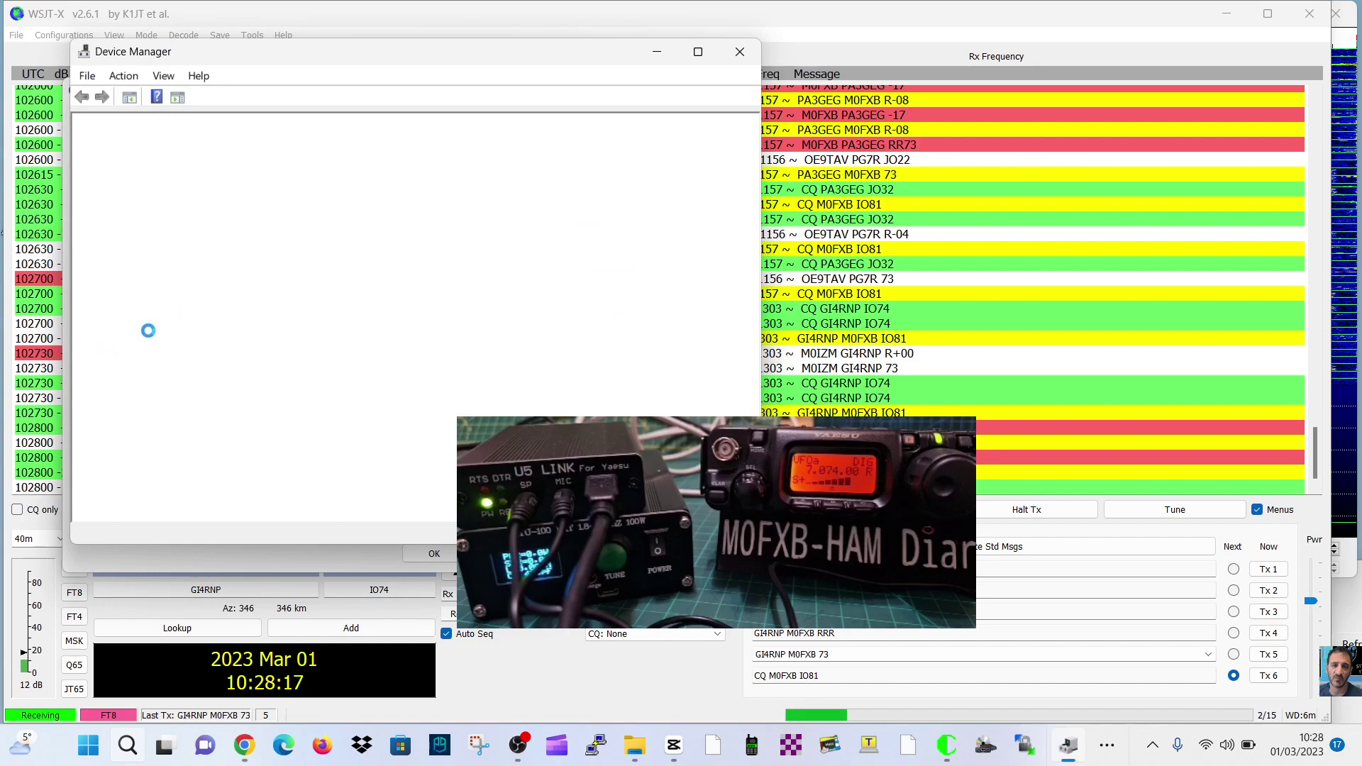
{"action": "double_click", "coordinate": [178, 378]}
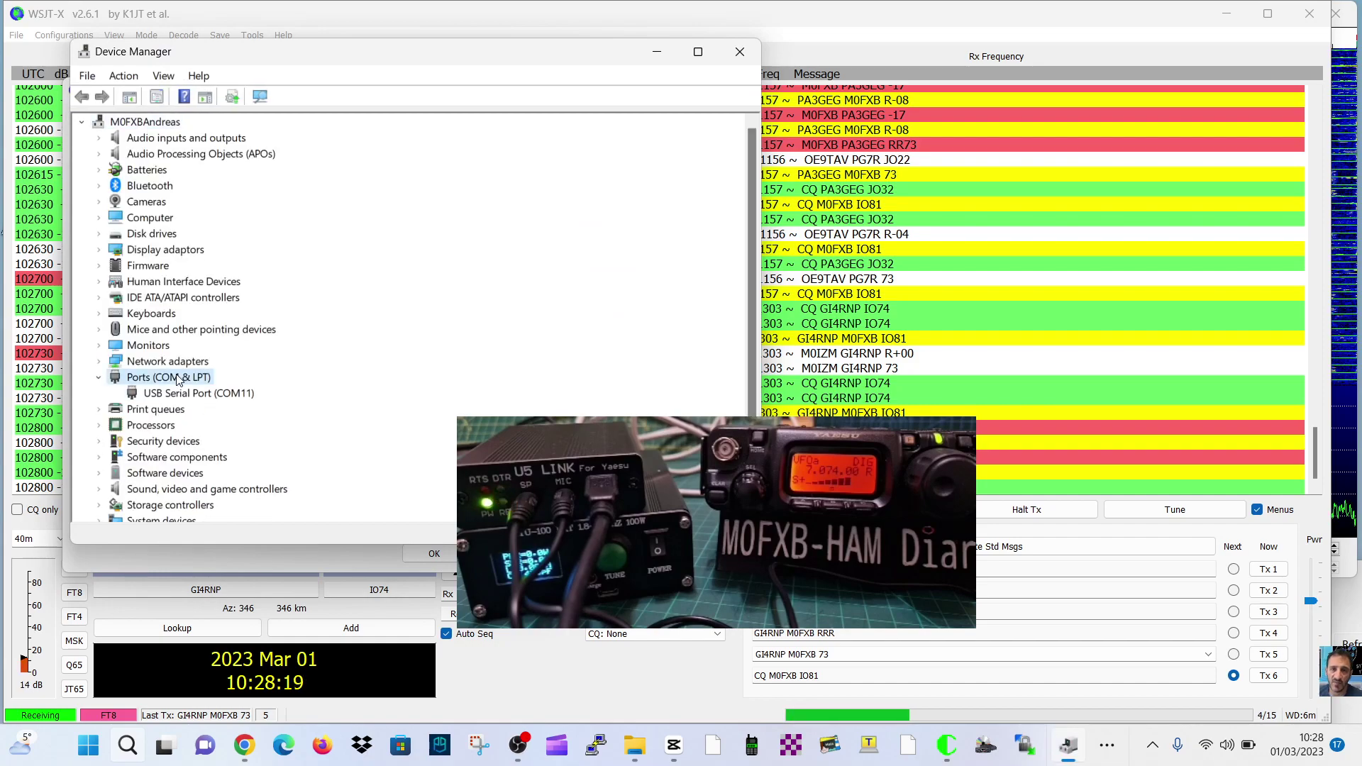
{"action": "left_click", "coordinate": [740, 51]}
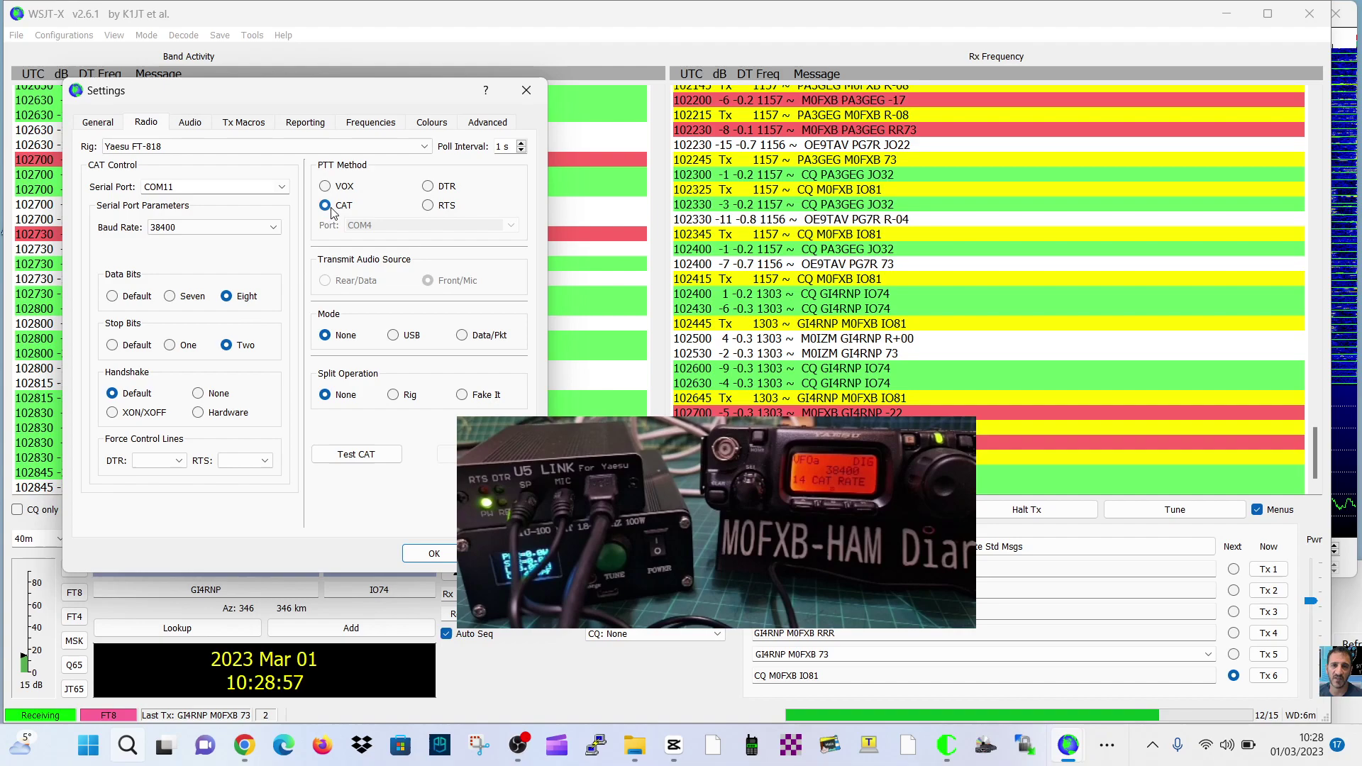
Test the CAT connection, key and release the radio with the PTT test, and close the settings.
{"action": "left_click", "coordinate": [331, 455]}
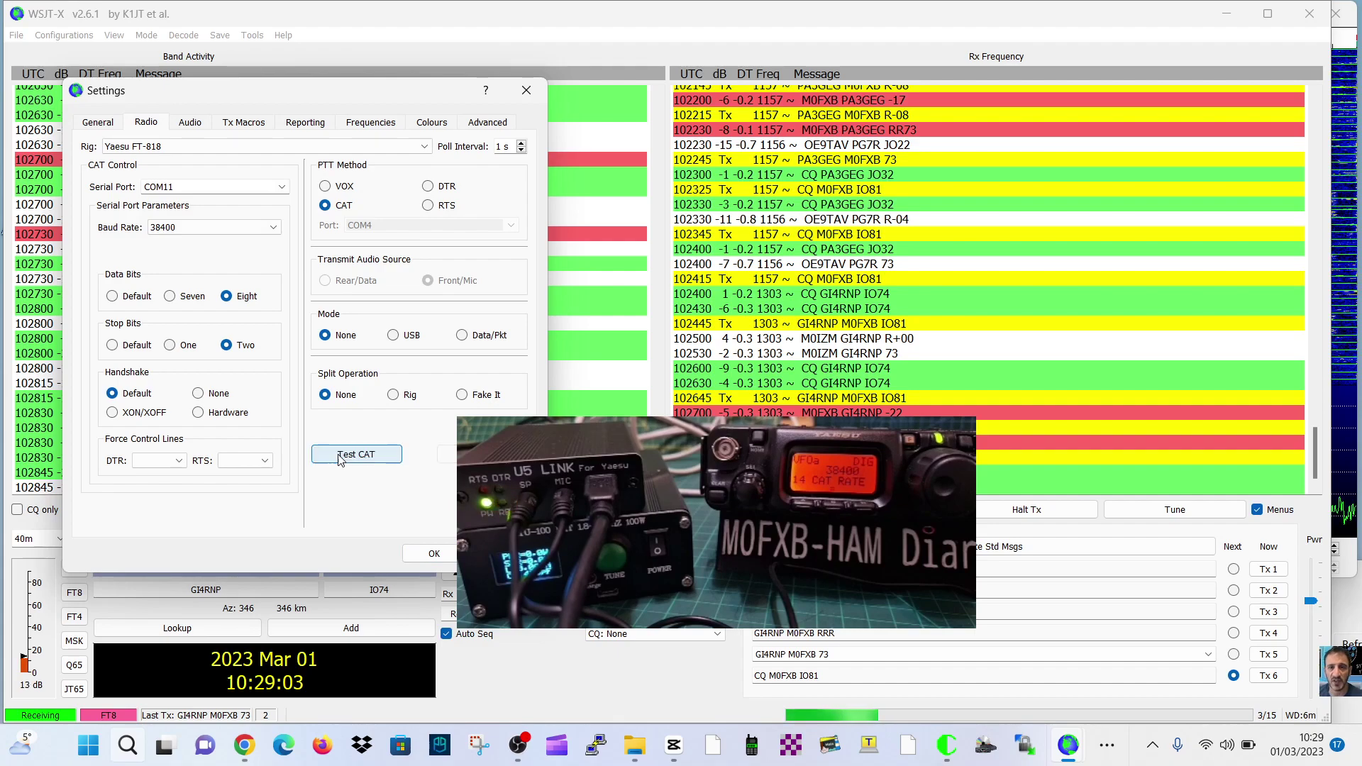
{"action": "left_click", "coordinate": [482, 454]}
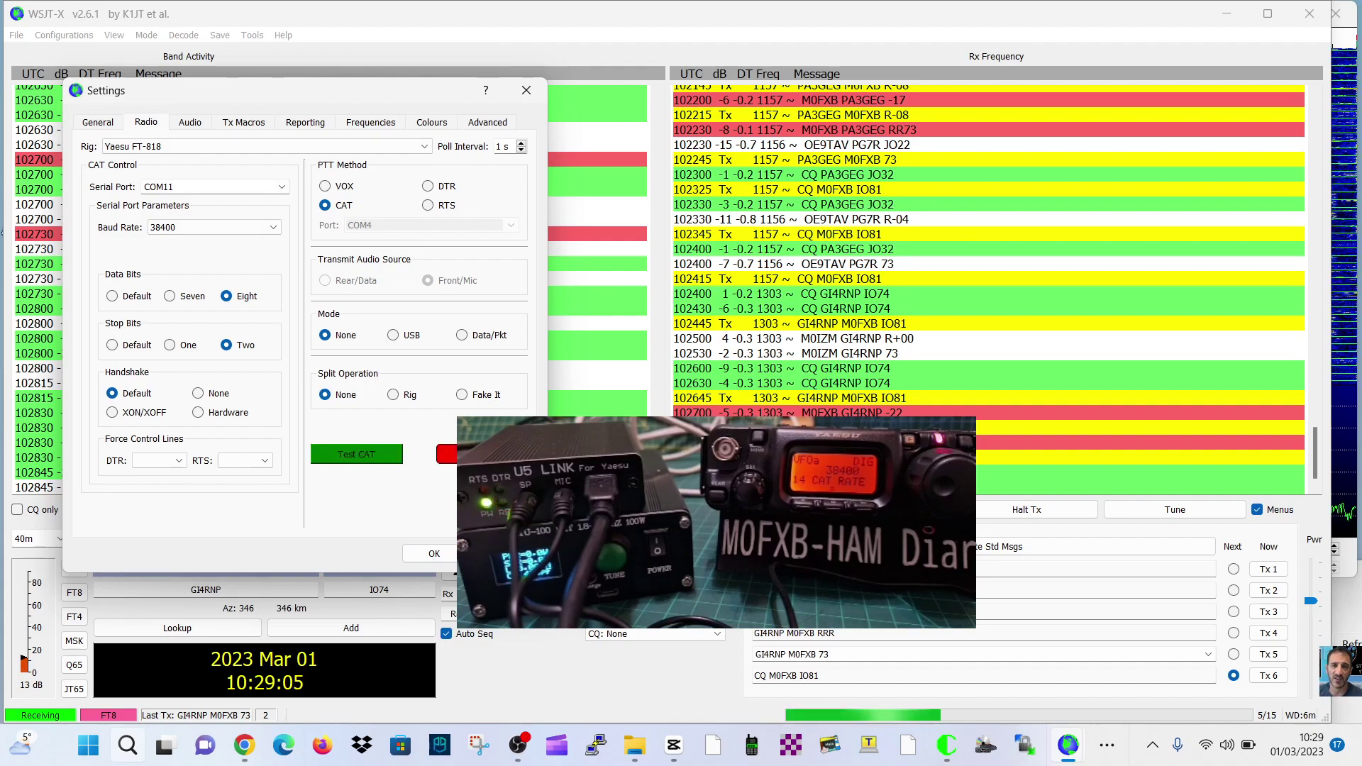
{"action": "left_click", "coordinate": [482, 454]}
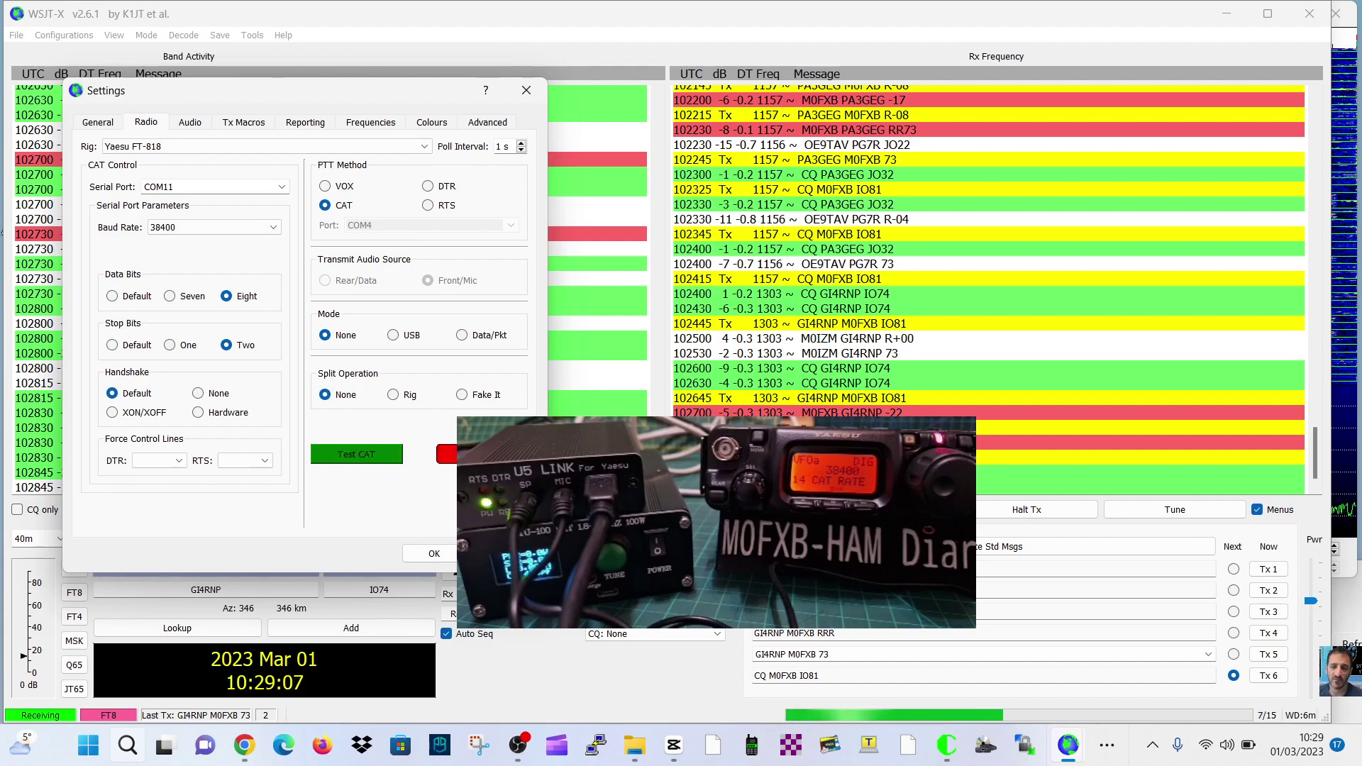
{"action": "left_click", "coordinate": [482, 453]}
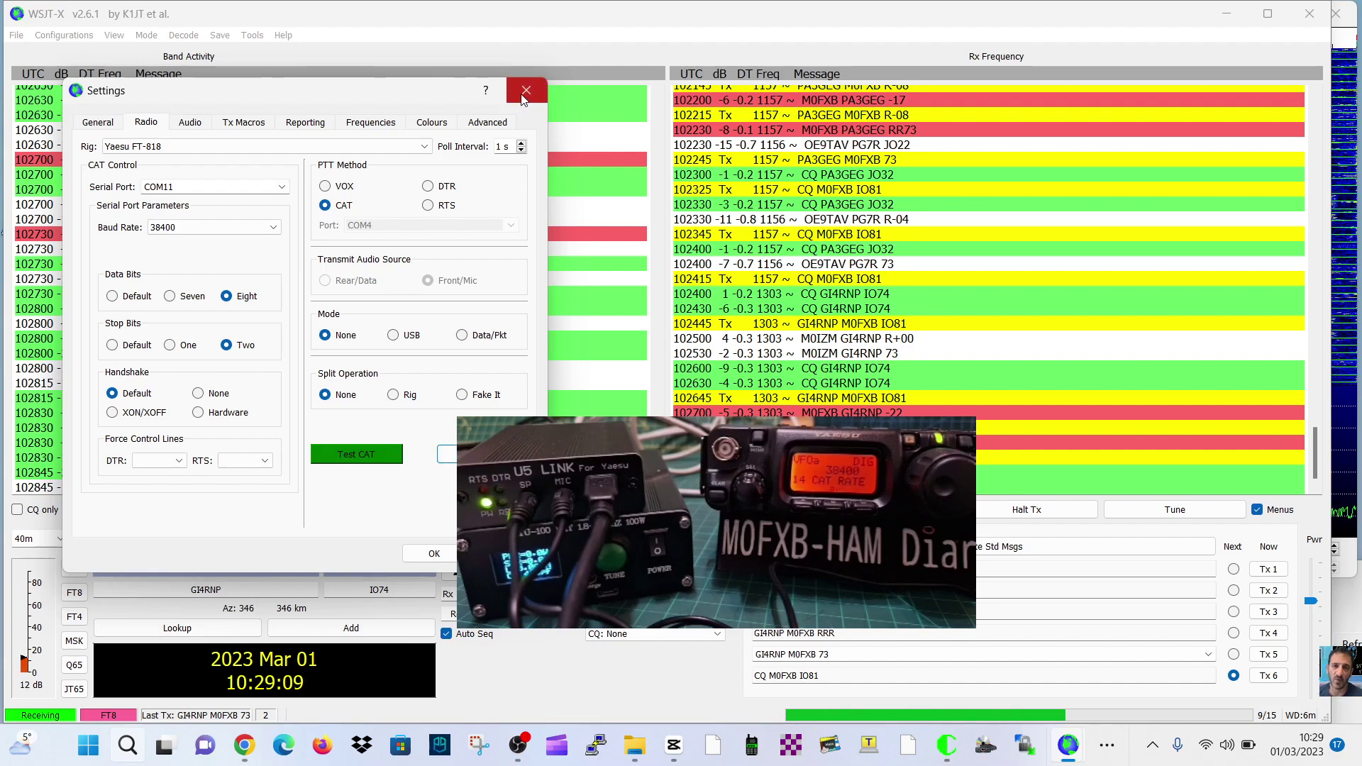
{"action": "left_click", "coordinate": [522, 92]}
Review the soundcard input and output devices in the audio settings and close the settings.
{"action": "left_click", "coordinate": [14, 35]}
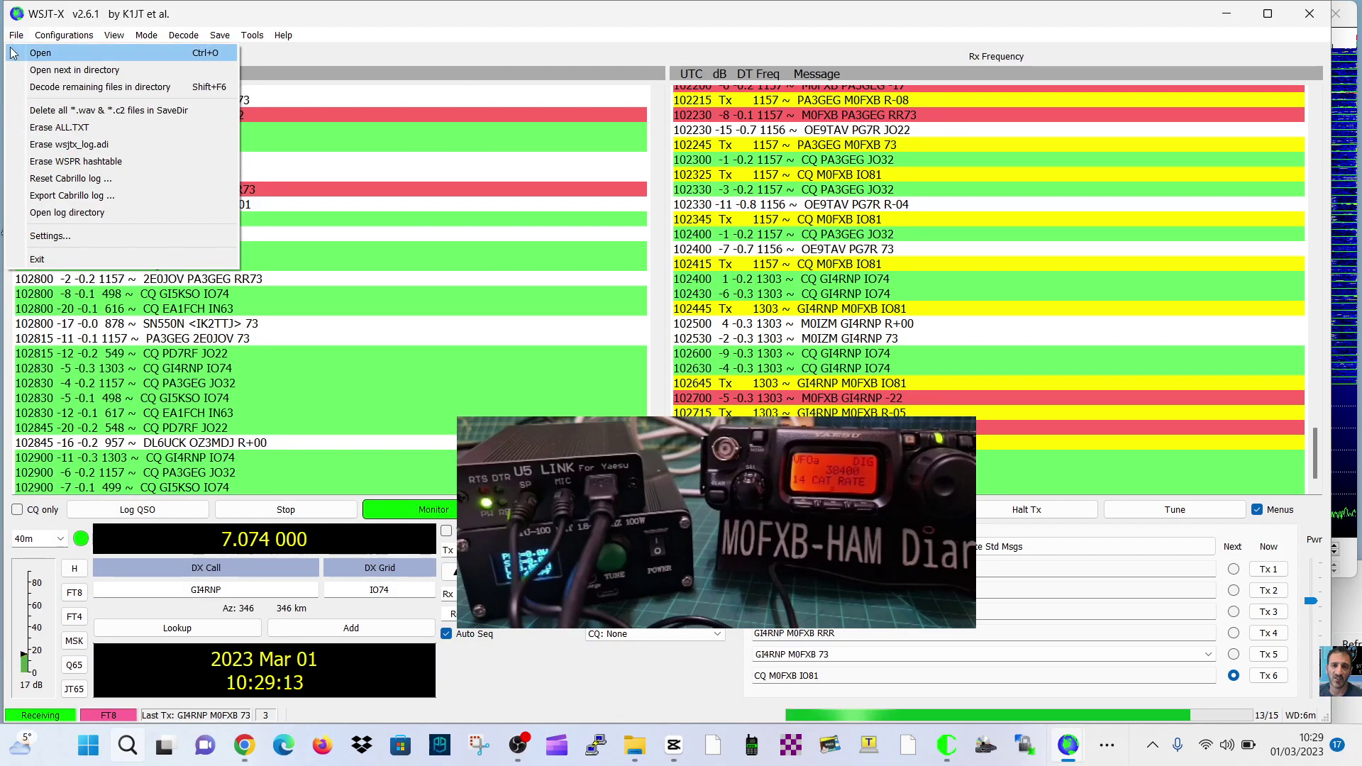
{"action": "left_click", "coordinate": [46, 235]}
{"action": "left_click", "coordinate": [180, 125]}
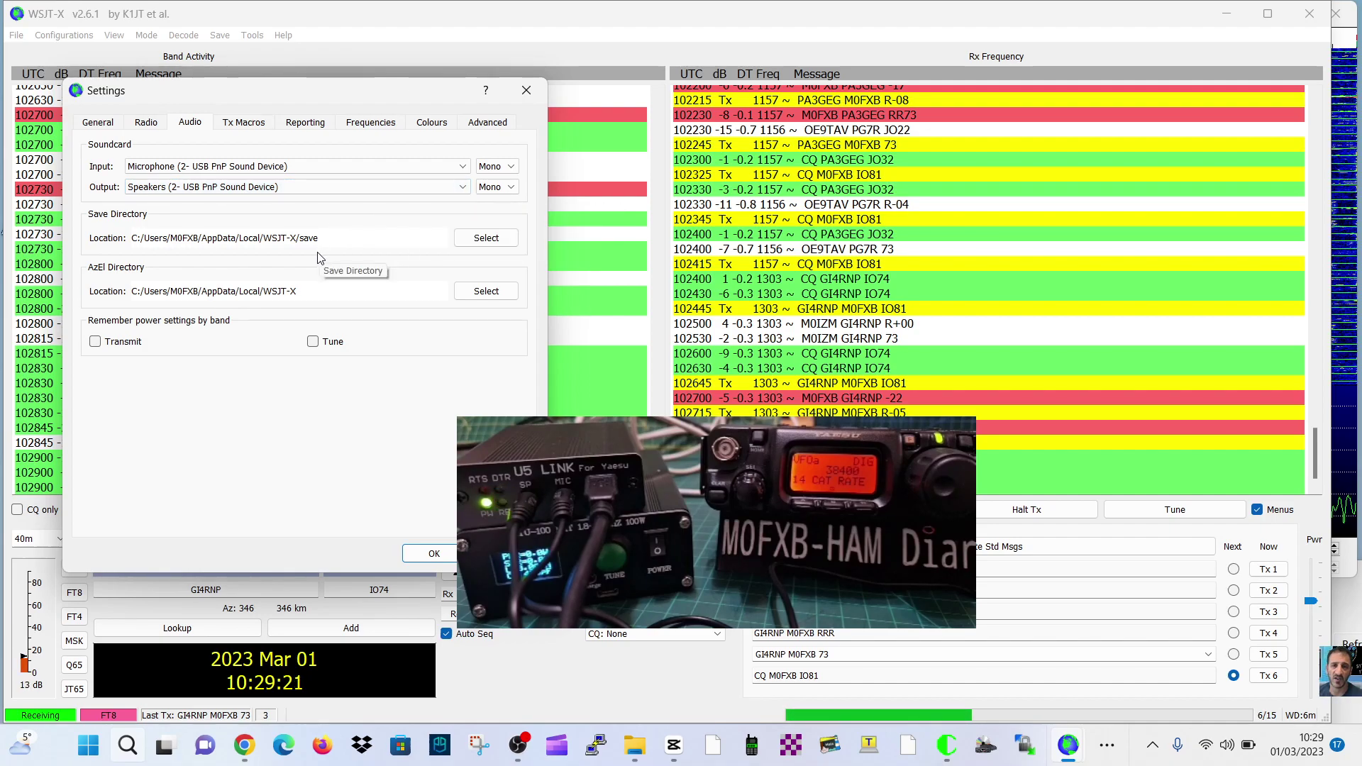
{"action": "left_click", "coordinate": [526, 90]}
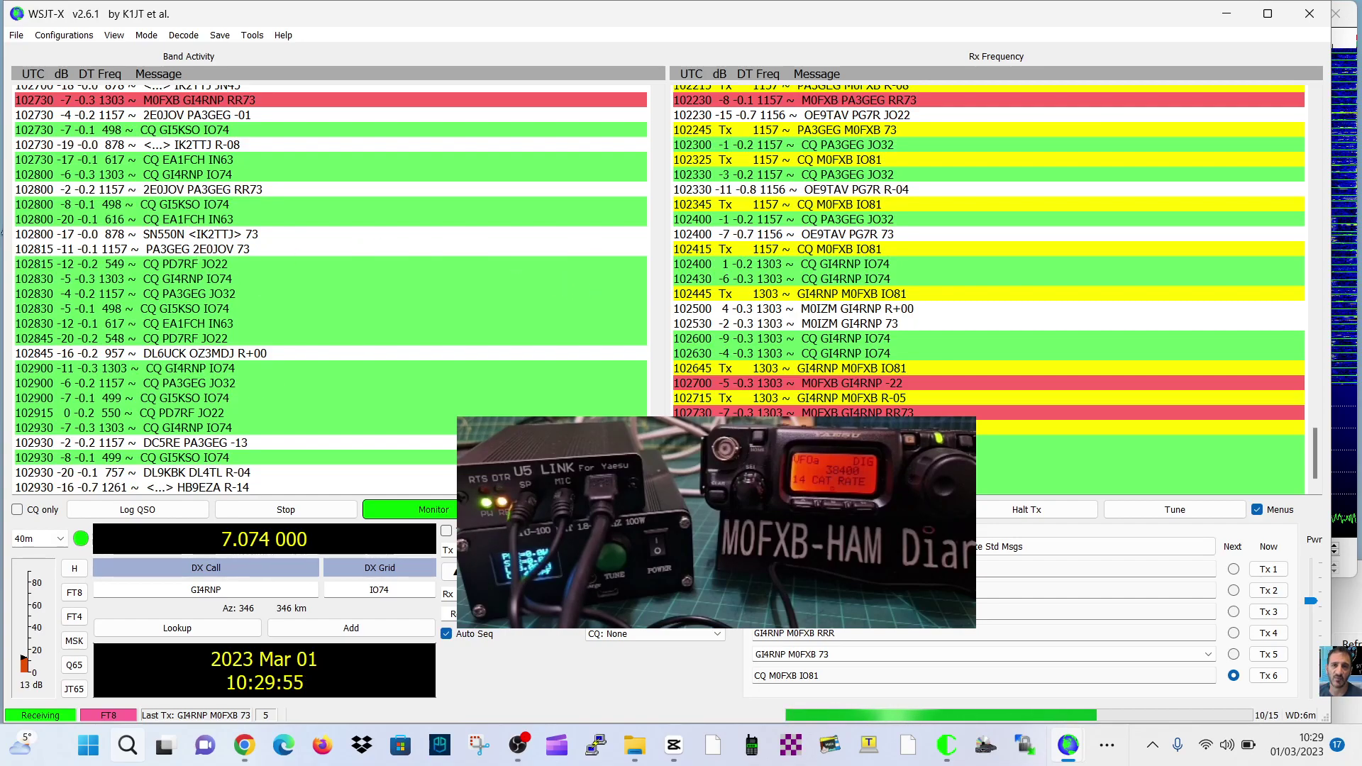
Enable transmission to call CQ on 7.074 MHz in FT8.
{"action": "left_click", "coordinate": [880, 510]}
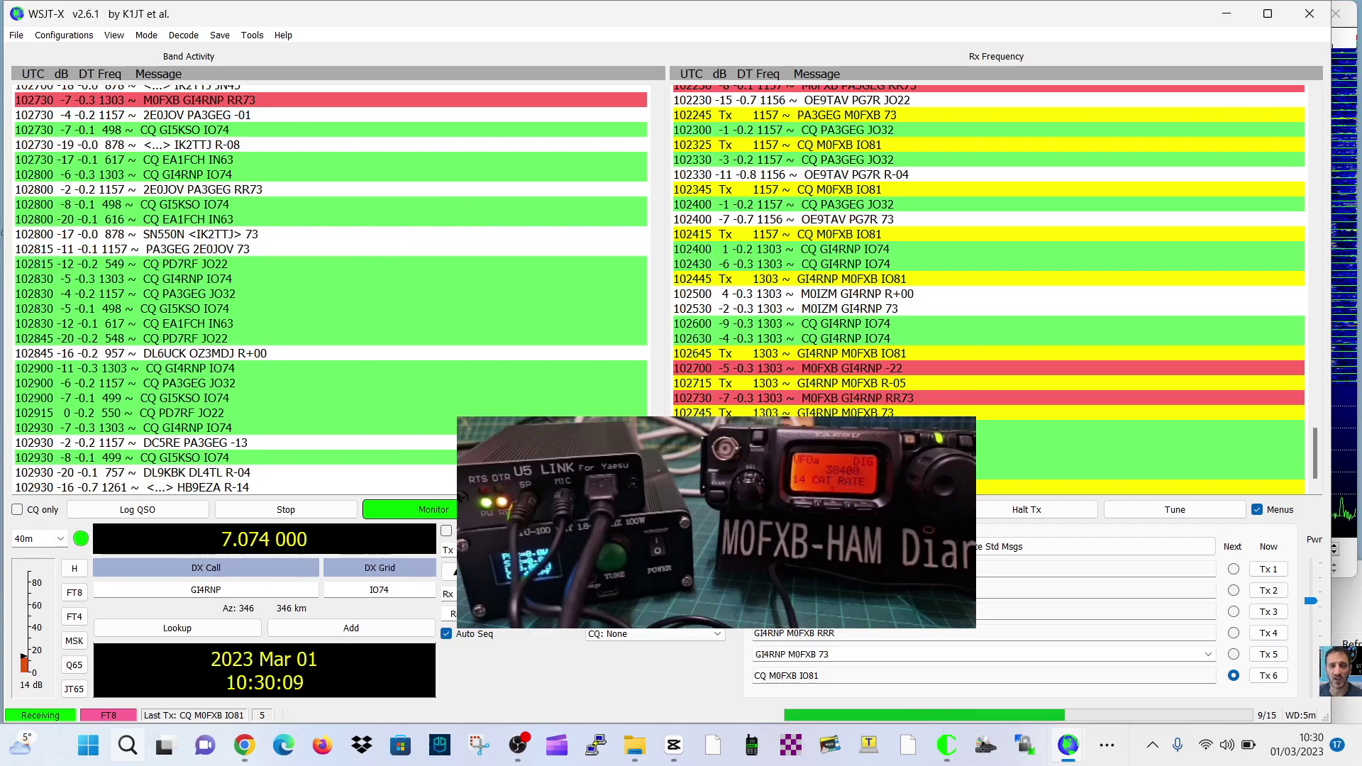
{"action": "left_click", "coordinate": [793, 752]}
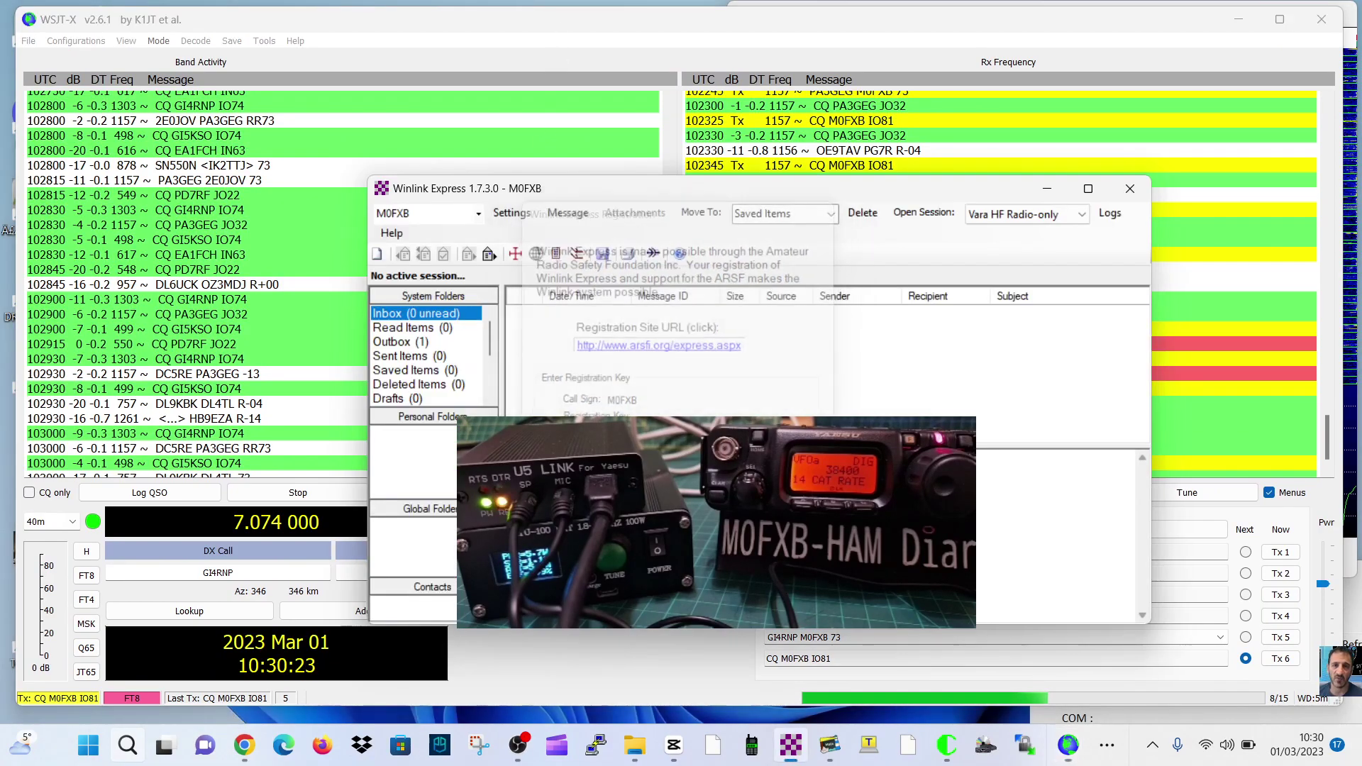
{"action": "left_click", "coordinate": [1126, 188]}
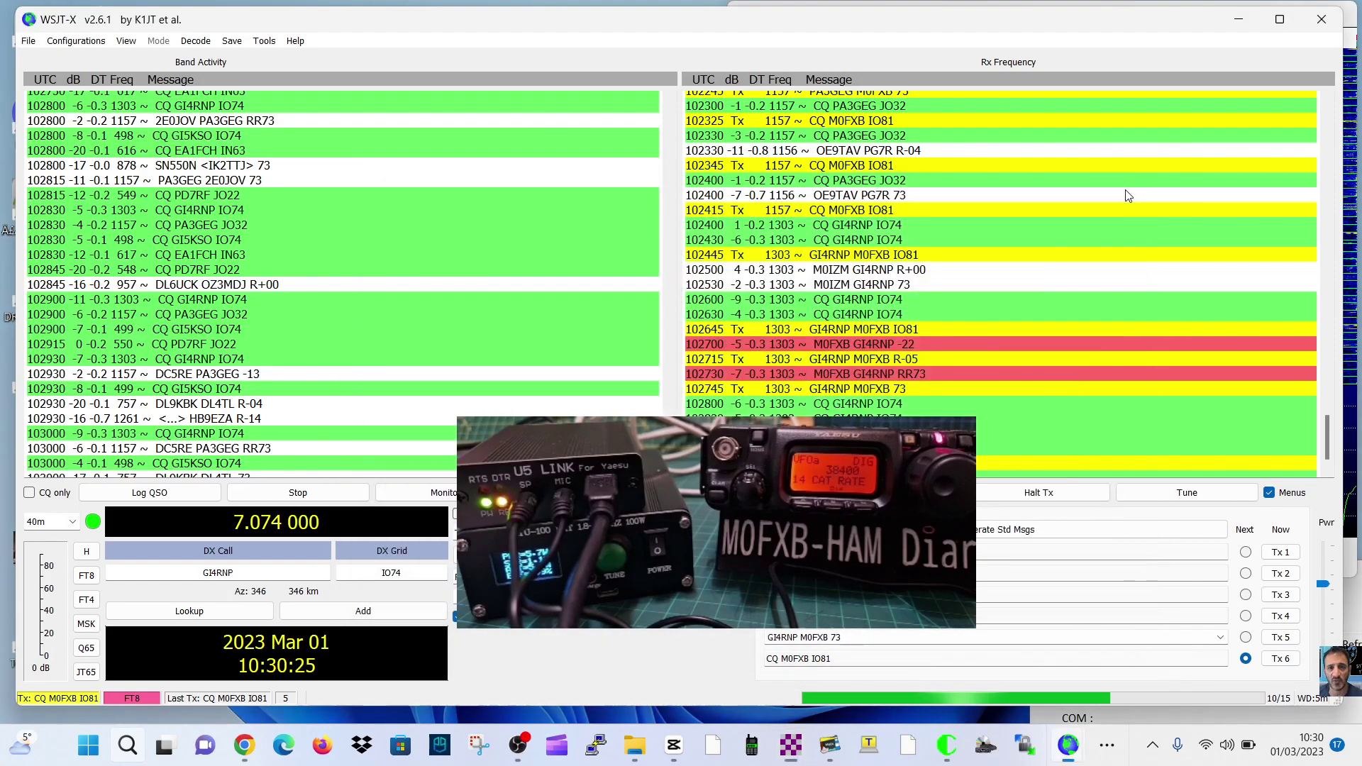
{"action": "left_click_drag", "start_coordinate": [1068, 34], "coordinate": [1039, 141]}
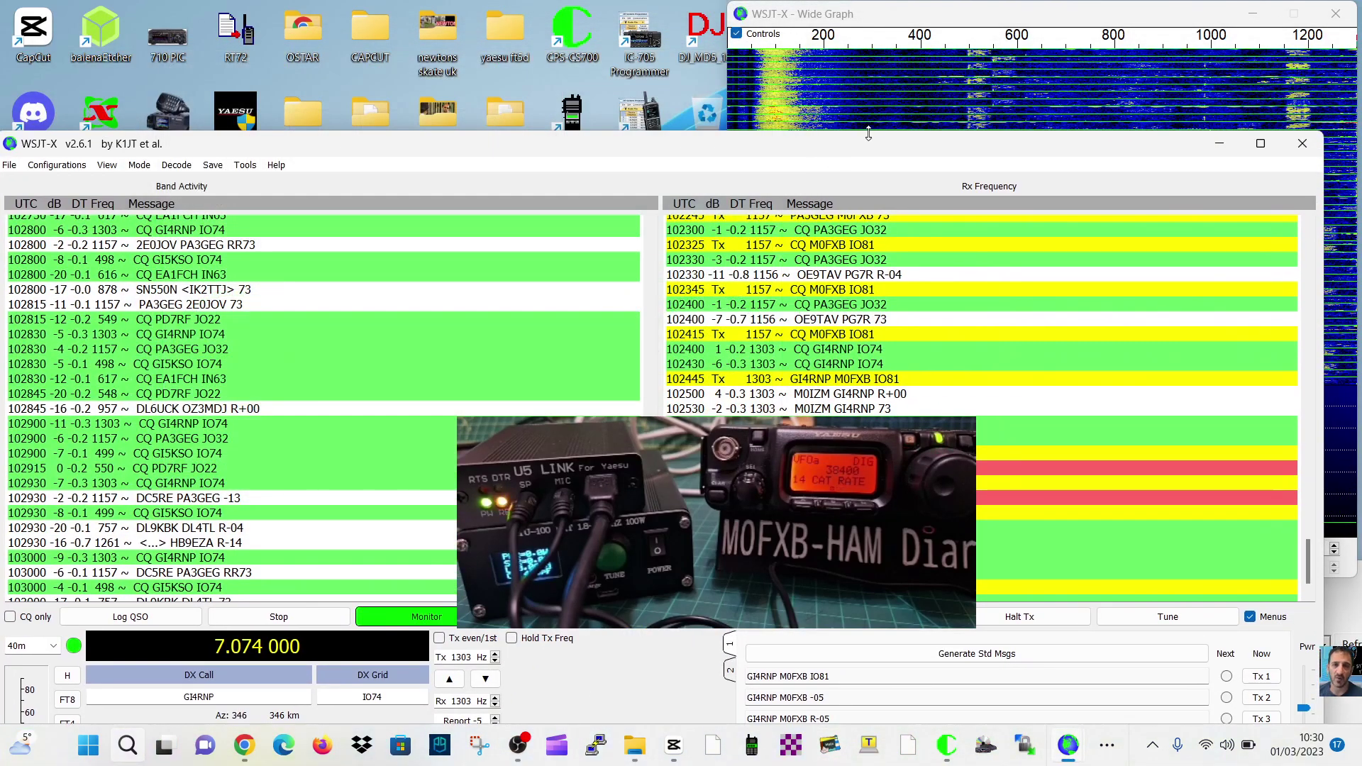
{"action": "left_click_drag", "start_coordinate": [885, 152], "coordinate": [927, 31]}
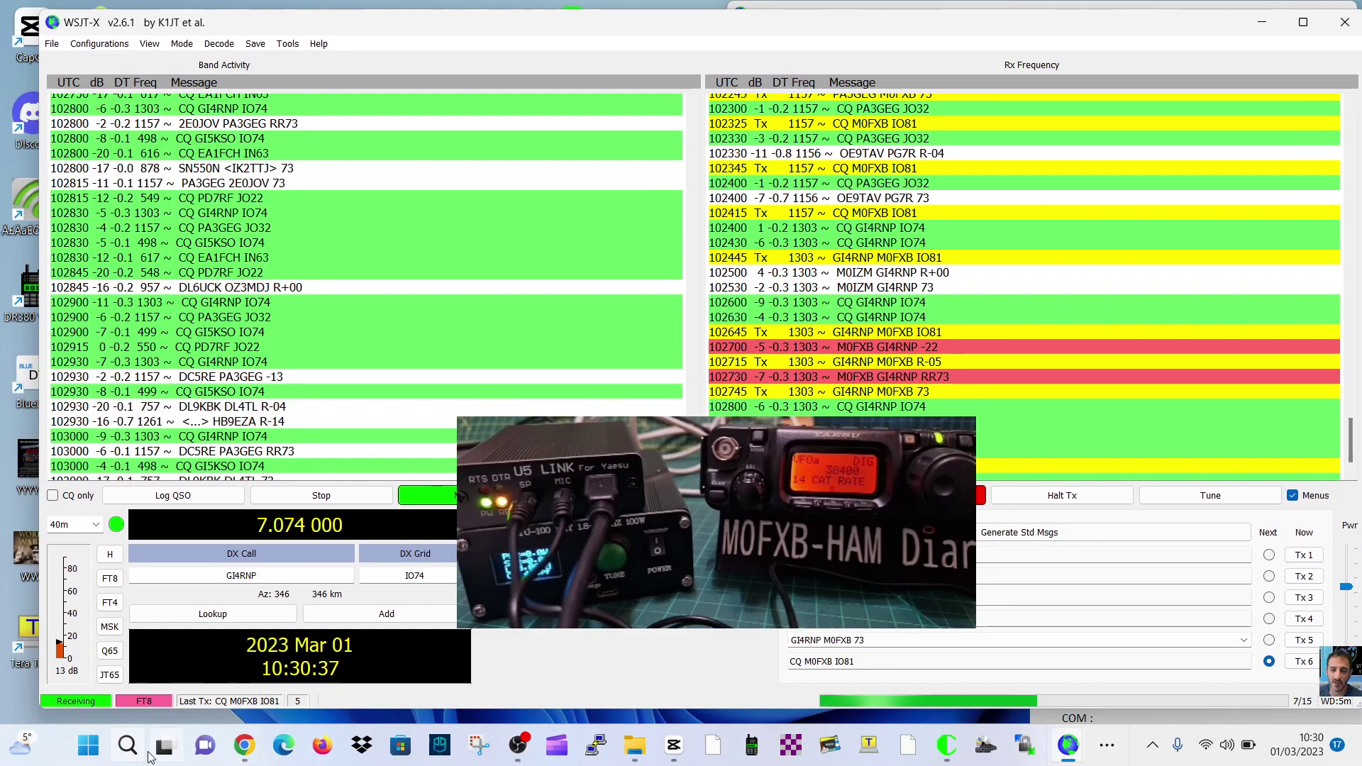
Search Windows for "GRID" and launch the GridTracker app.
{"action": "key", "text": "super+s"}
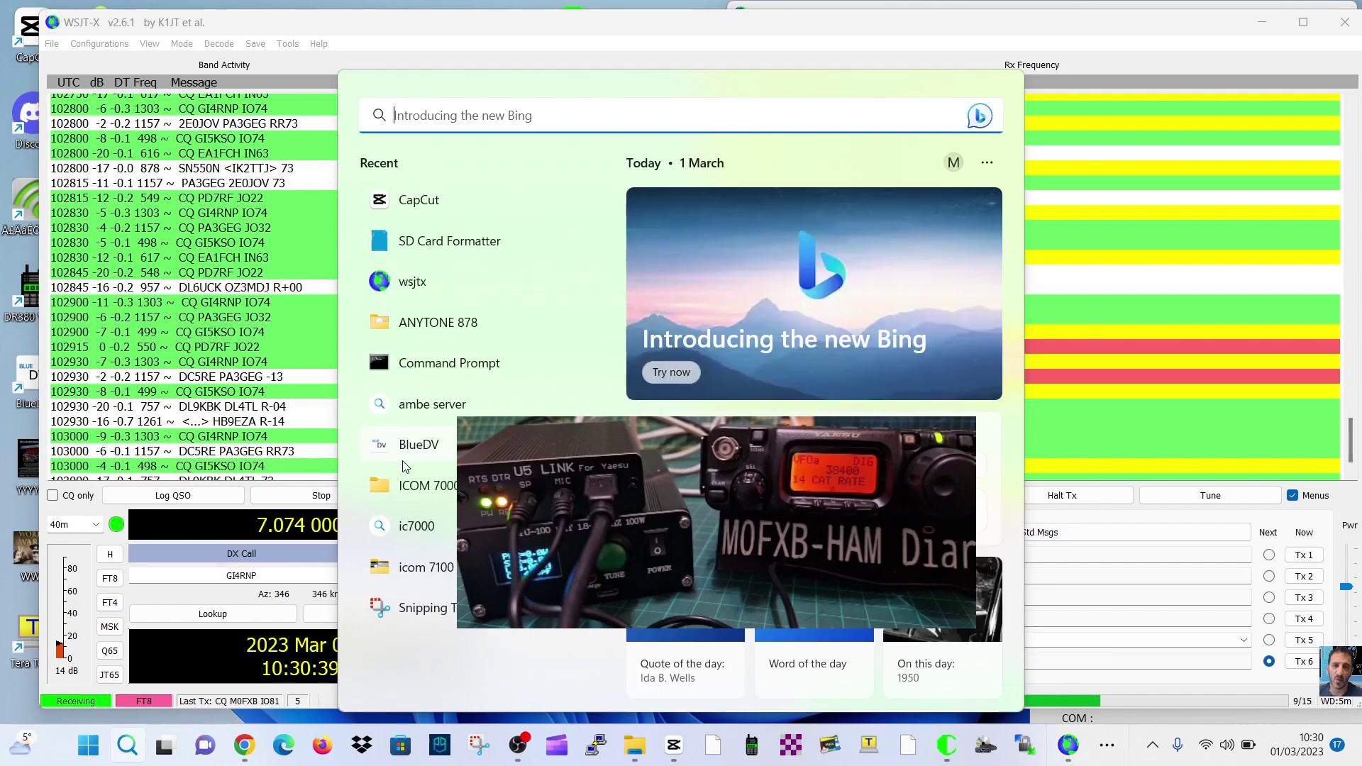
{"action": "type", "text": "GRID"}
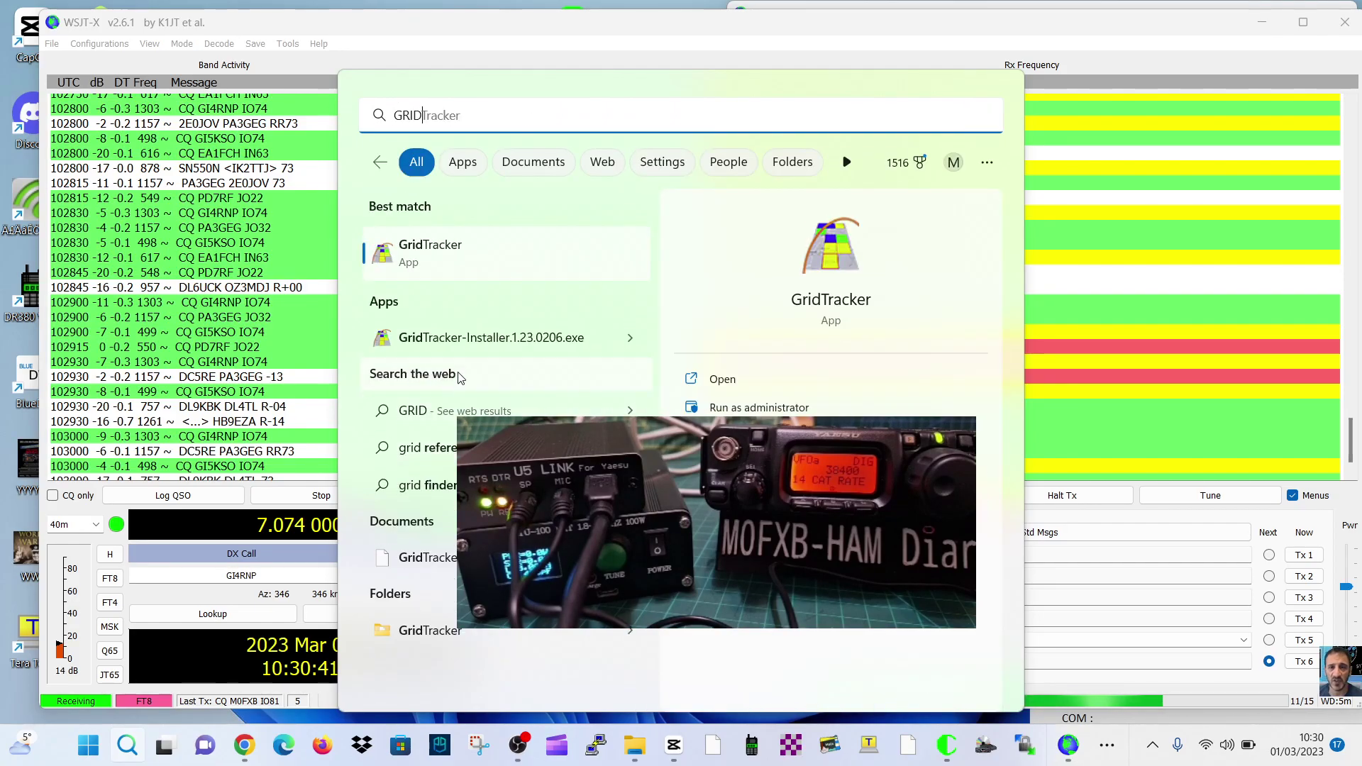
{"action": "left_click", "coordinate": [511, 246]}
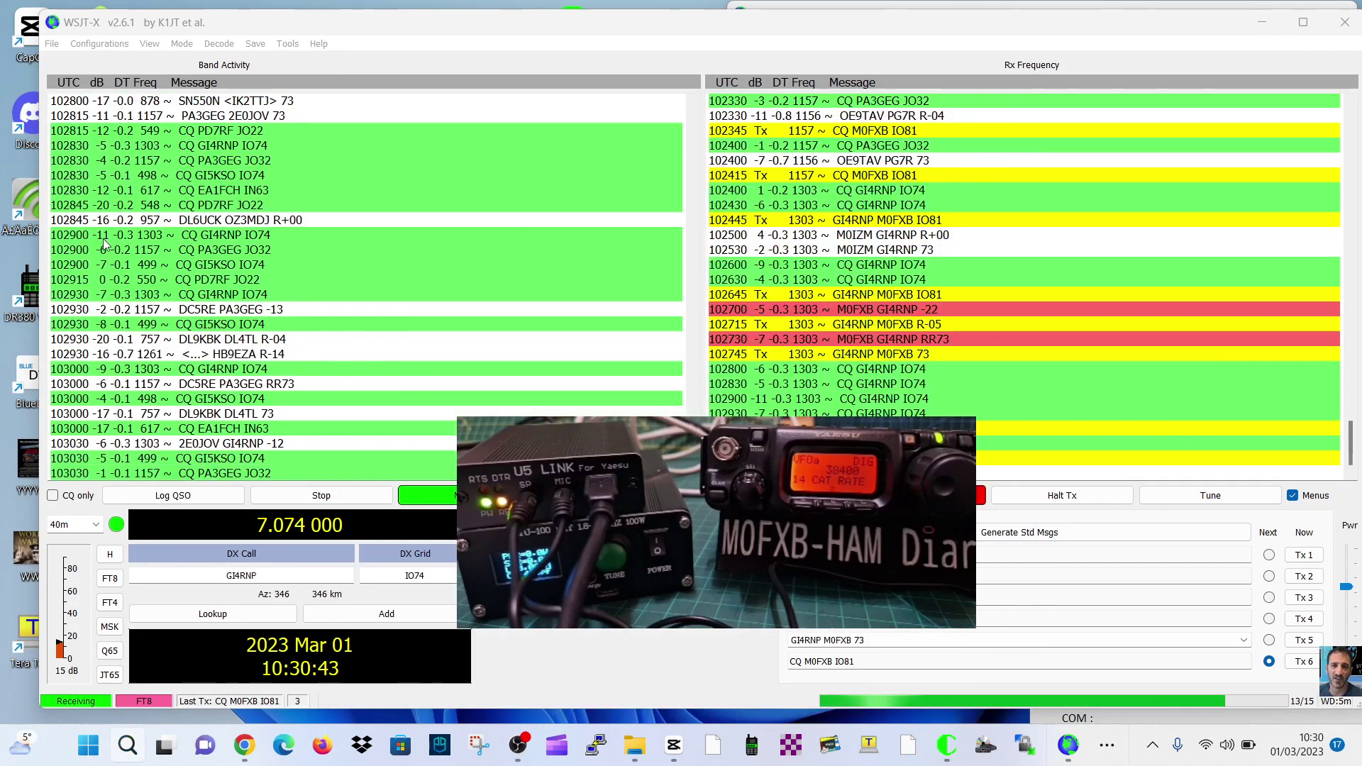
Widen the main WSJT-X window, stretch it vertically and reposition it on the desktop.
{"action": "left_click_drag", "start_coordinate": [40, 252], "coordinate": [0, 251]}
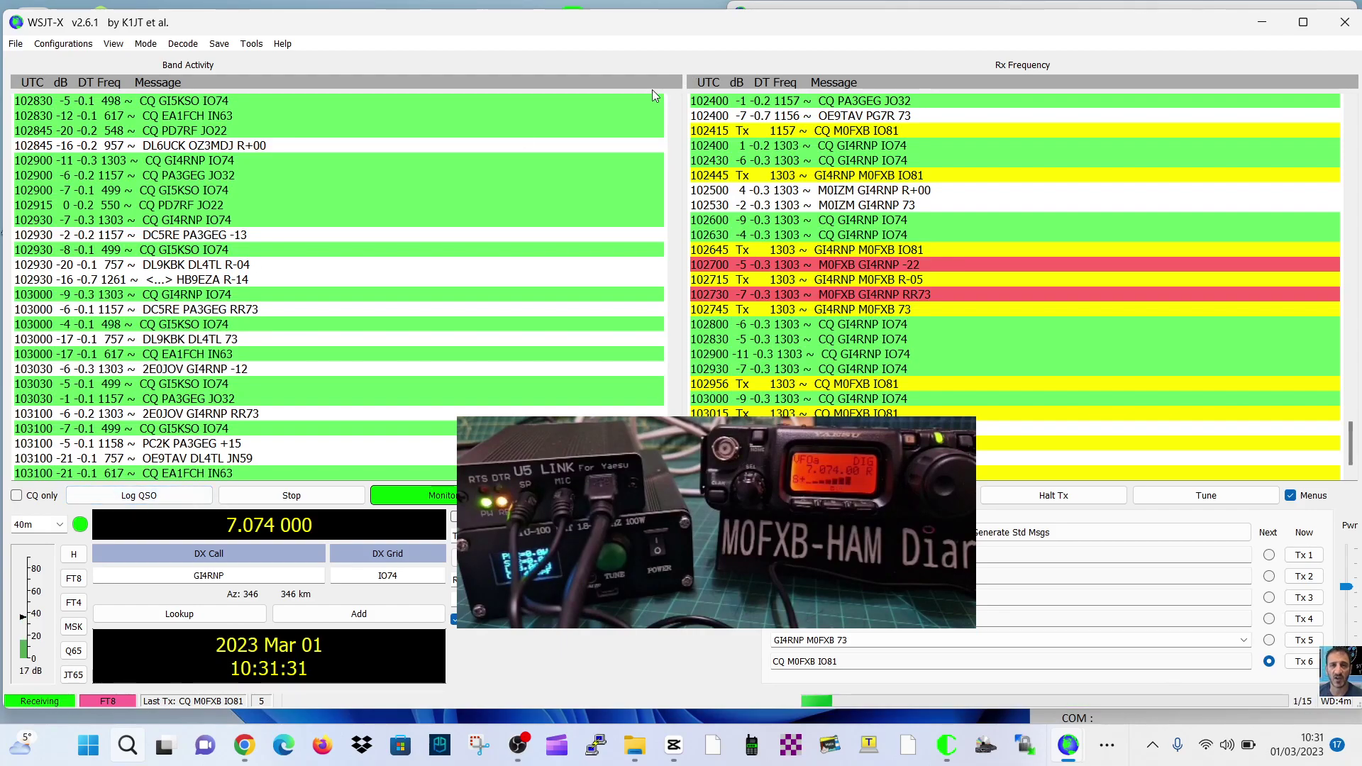
{"action": "double_click", "coordinate": [735, 712]}
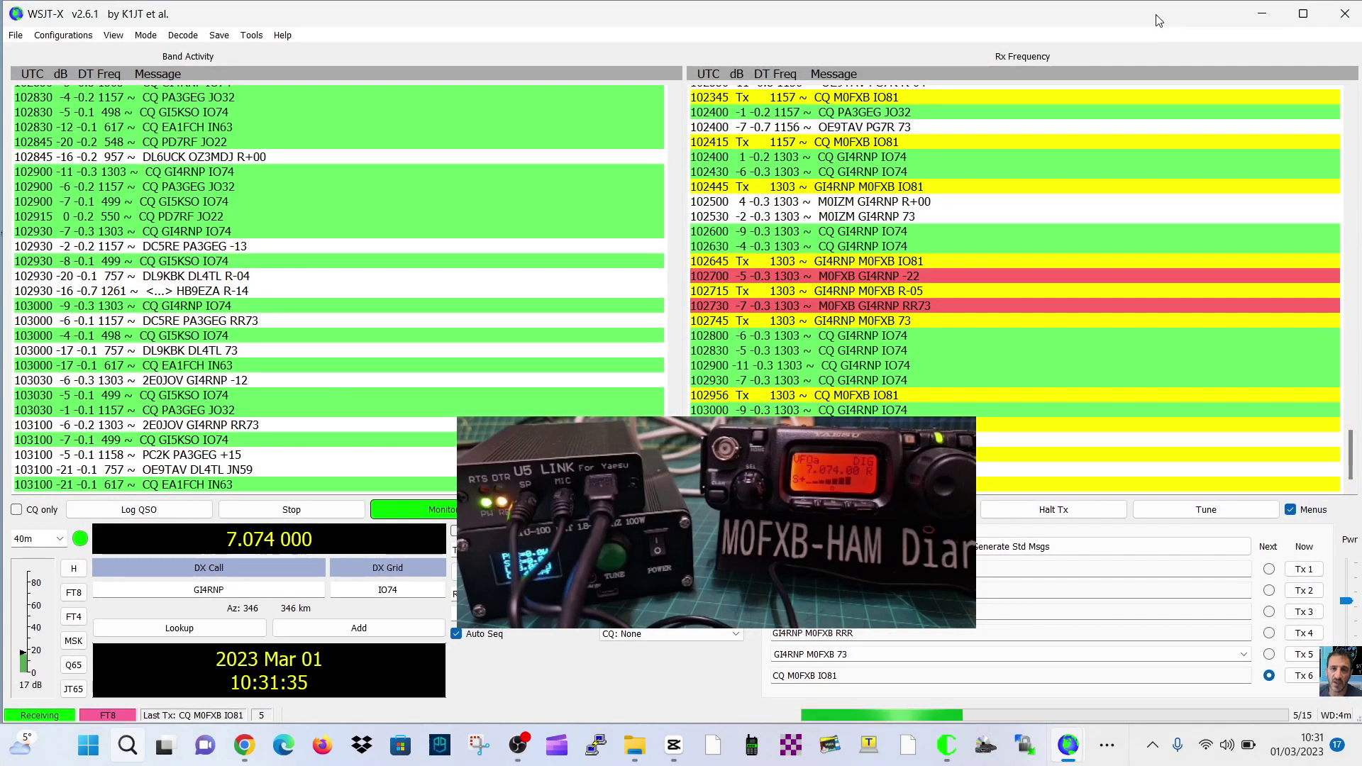
{"action": "mouse_move", "coordinate": [1143, 20]}
{"action": "left_mouse_down"}
{"action": "mouse_move", "coordinate": [1143, 115]}
{"action": "mouse_move", "coordinate": [1144, 22]}
{"action": "mouse_move", "coordinate": [1144, 37]}
{"action": "left_mouse_up"}
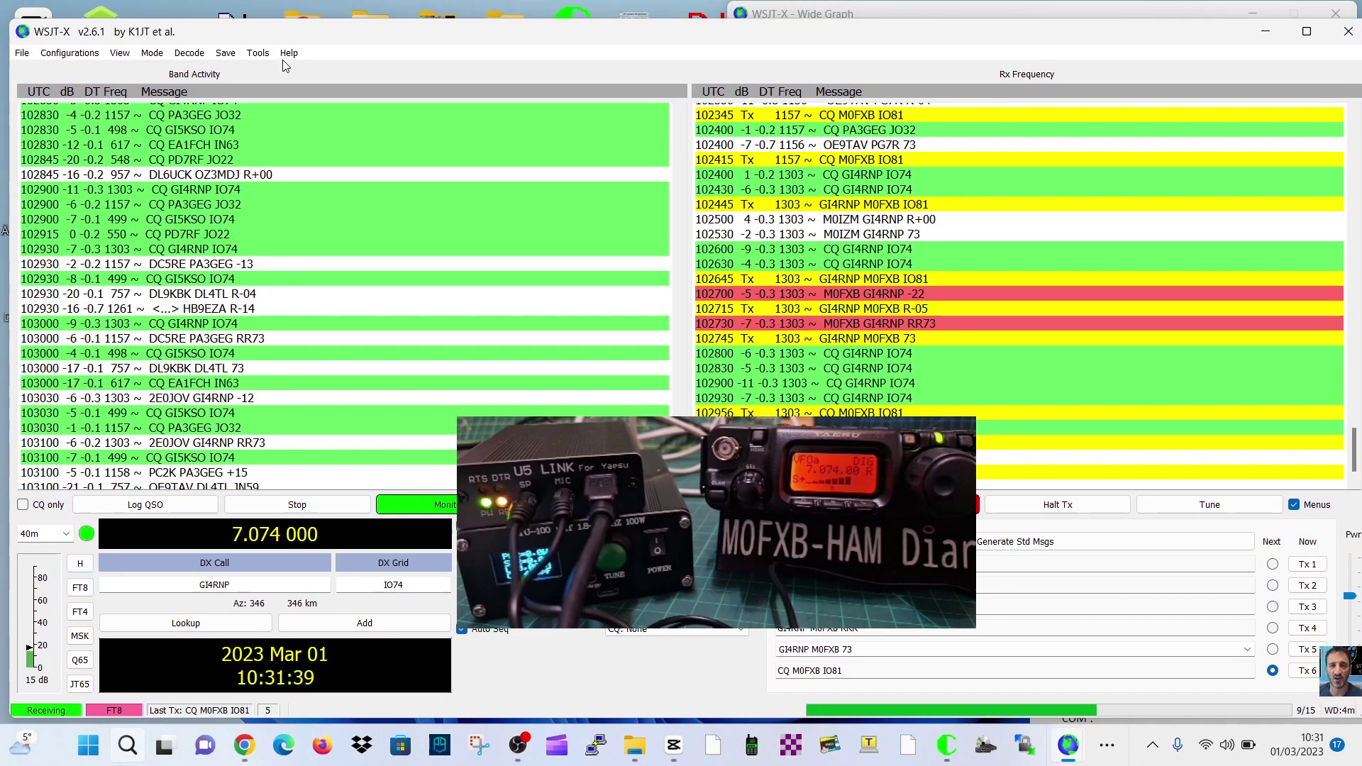
Examine the Windows sound settings and the volume mixer's devices and app levels, and minimise the settings window.
{"action": "right_click", "coordinate": [1229, 755]}
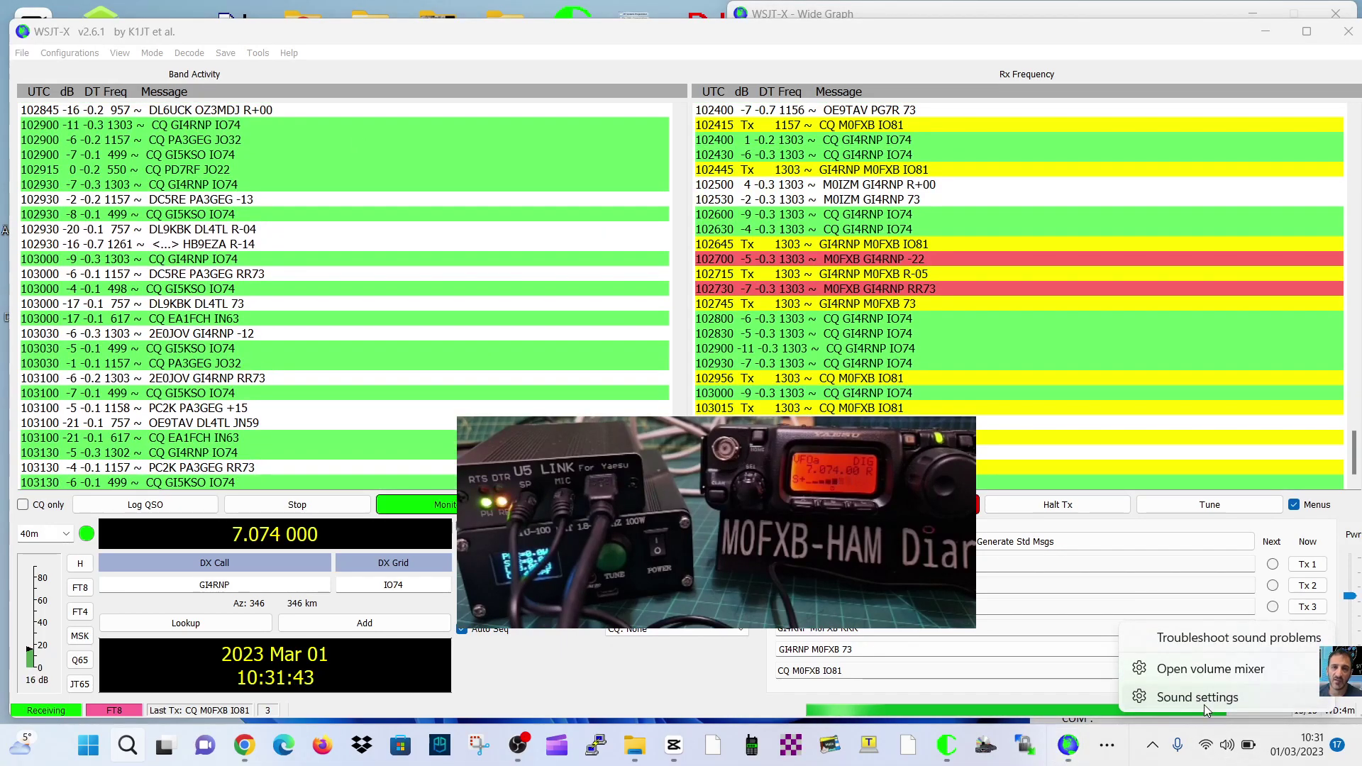
{"action": "left_click", "coordinate": [1203, 704]}
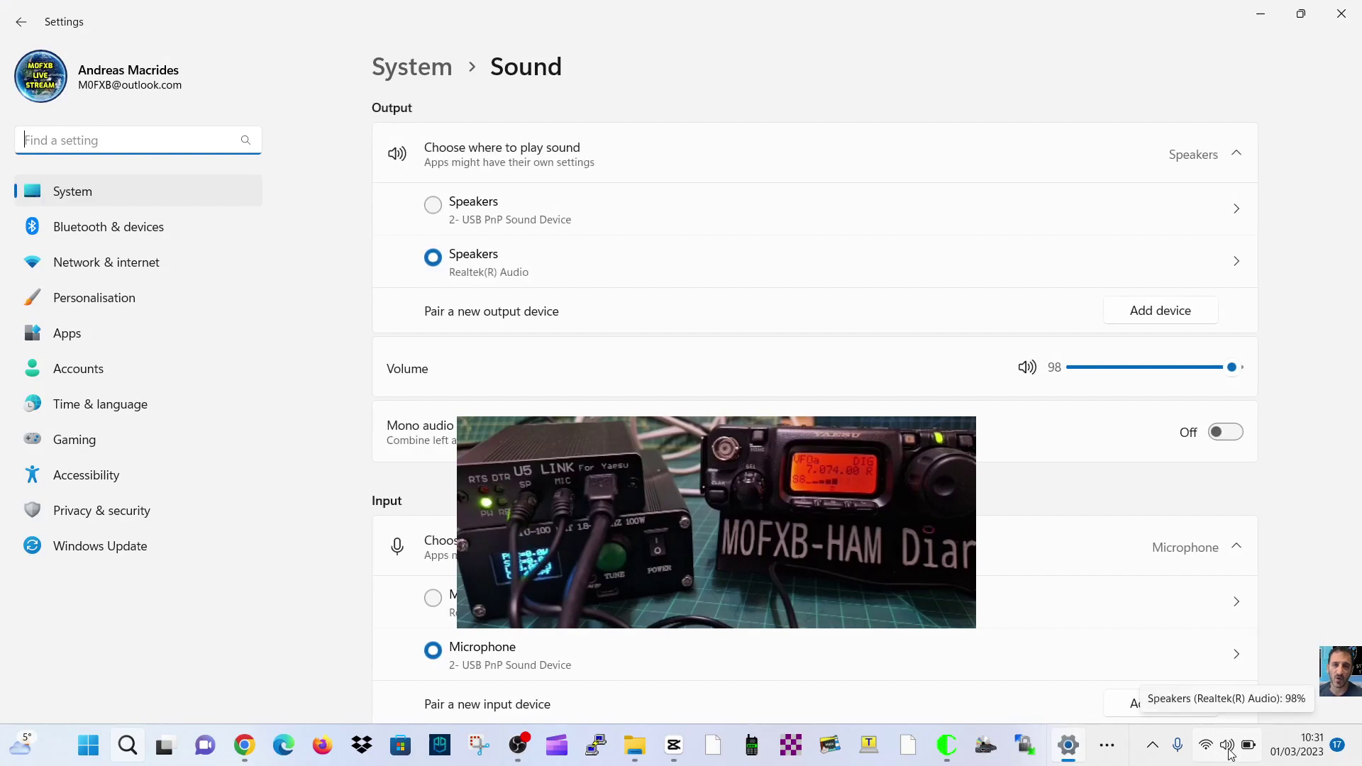
{"action": "right_click", "coordinate": [1226, 746]}
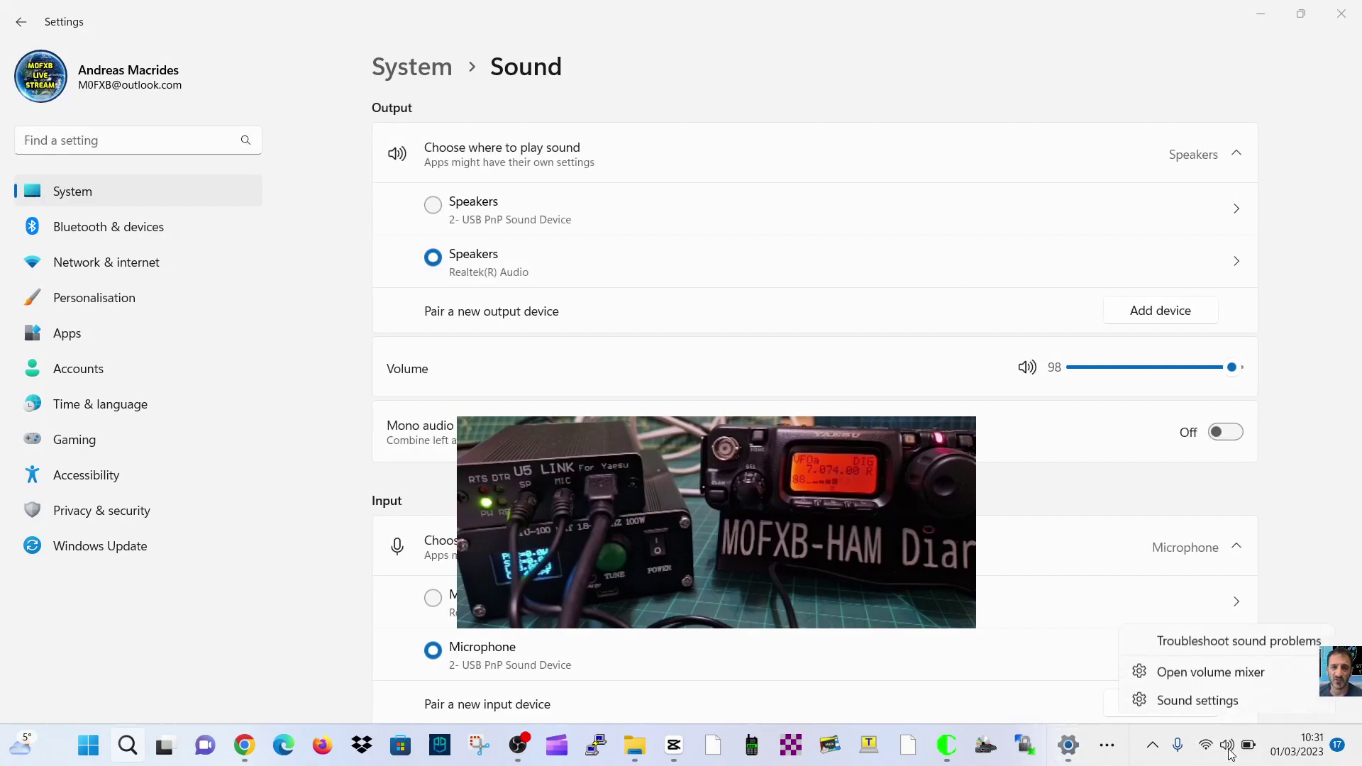
{"action": "left_click", "coordinate": [1210, 669]}
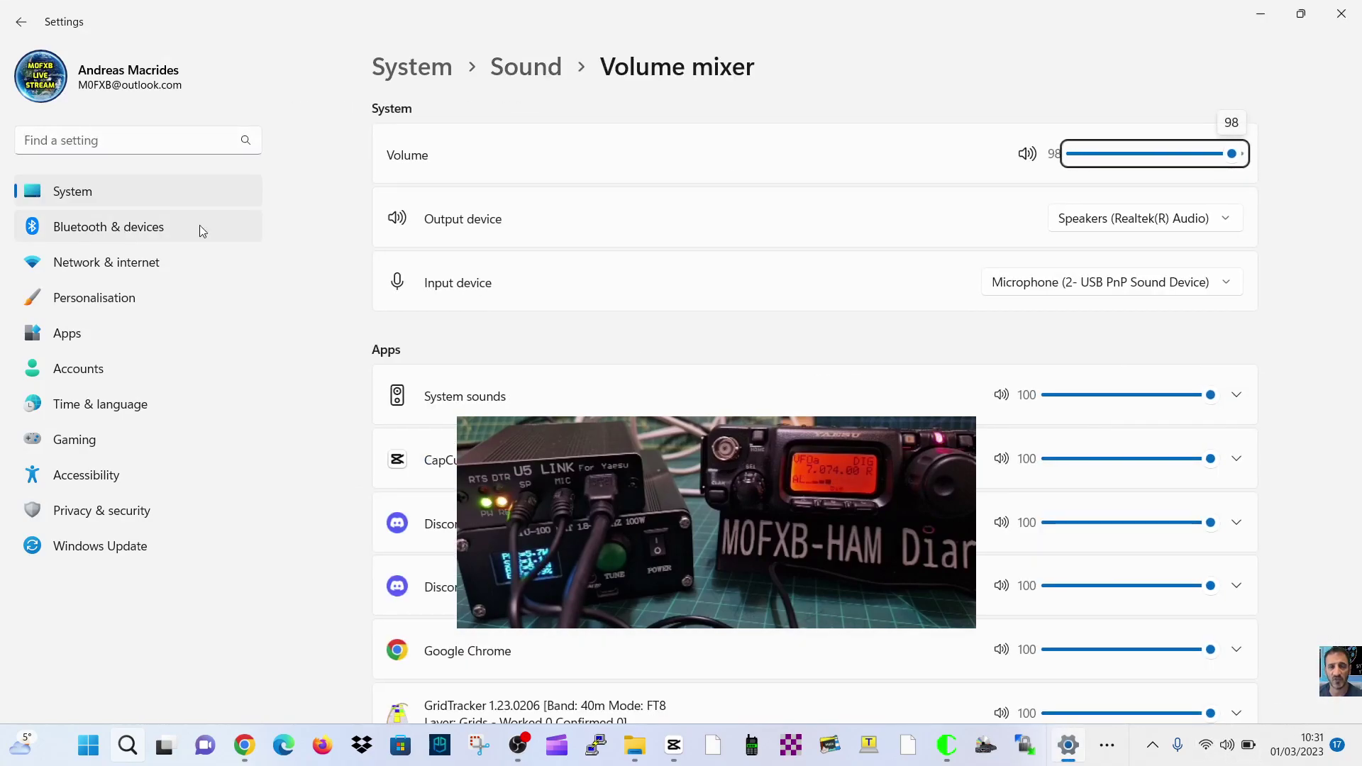
{"action": "scroll", "coordinate": [926, 322], "scroll_direction": "down", "scroll_amount": 6}
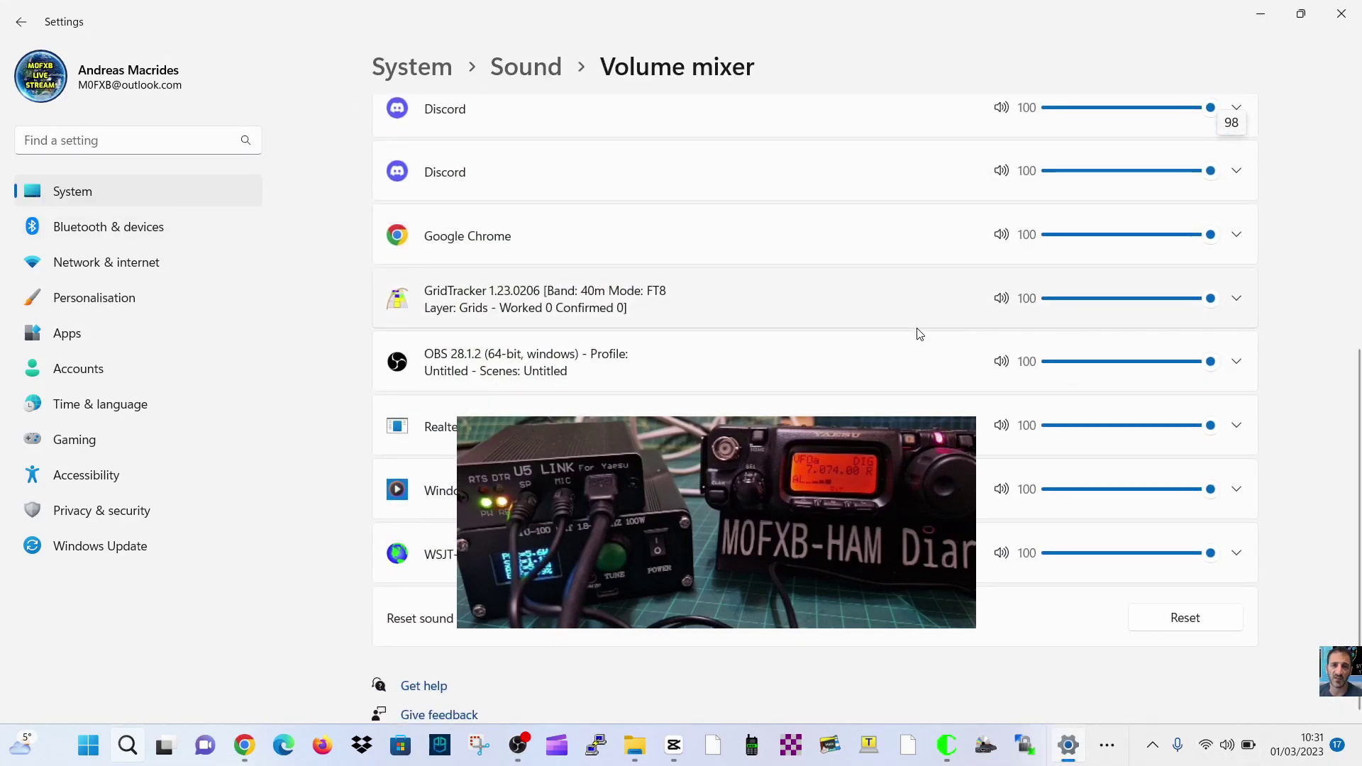
{"action": "scroll", "coordinate": [915, 339], "scroll_direction": "up", "scroll_amount": 6}
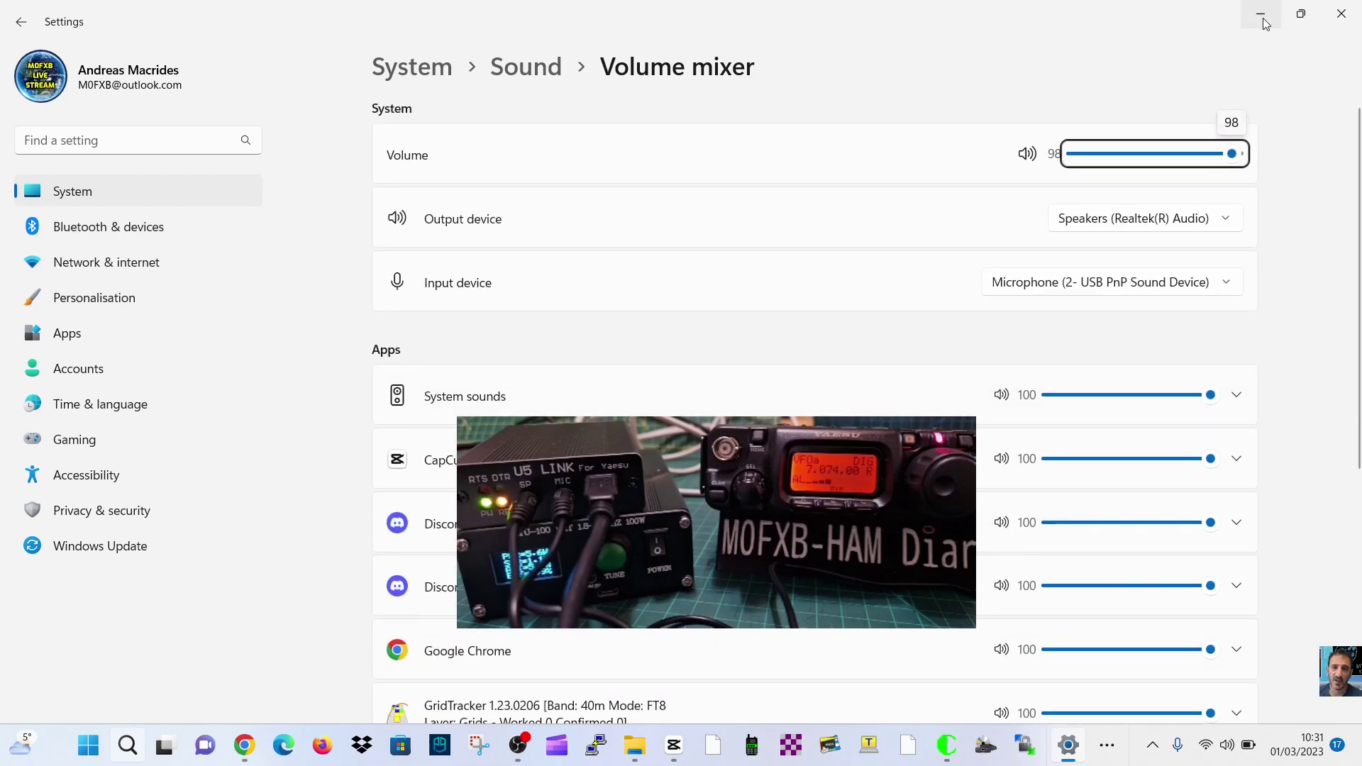
{"action": "left_click", "coordinate": [1263, 20]}
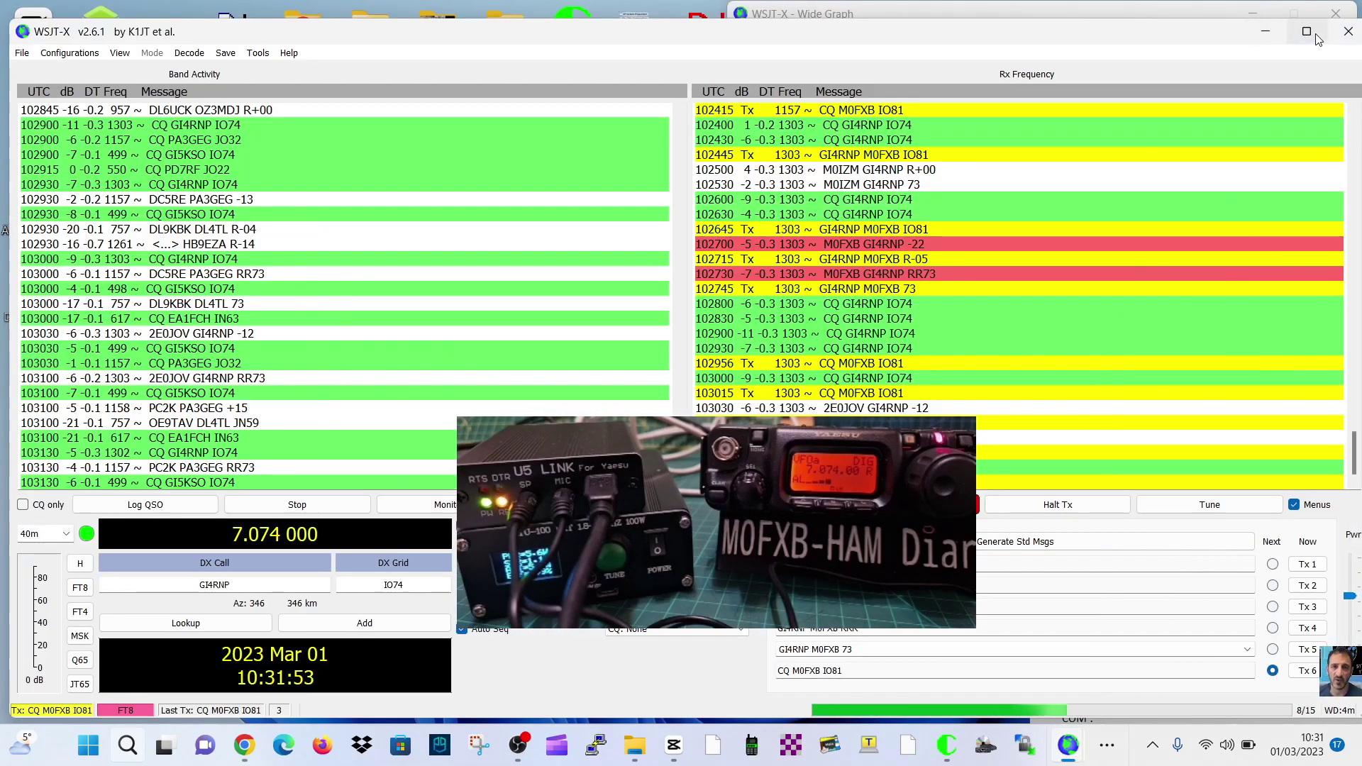